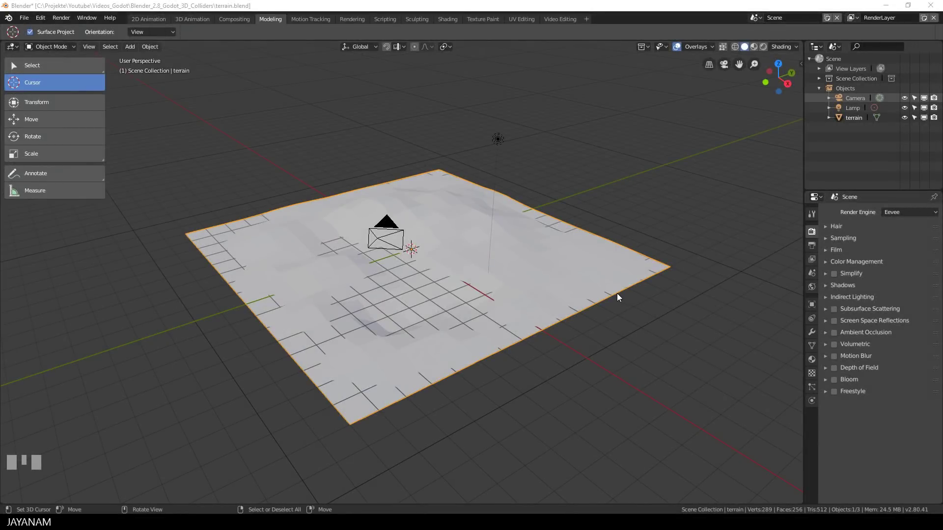
- Inspect the terrain's mesh in Edit Mode and return to Object Mode
{"action": "mouse_move", "coordinate": [636, 276]}
{"action": "middle_mouse_down"}
{"action": "mouse_move", "coordinate": [626, 293]}
{"action": "mouse_move", "coordinate": [654, 316]}
{"action": "mouse_move", "coordinate": [648, 292]}
{"action": "mouse_move", "coordinate": [637, 291]}
{"action": "middle_mouse_up"}
{"action": "right_click", "coordinate": [528, 277]}
{"action": "key", "text": "Tab"}
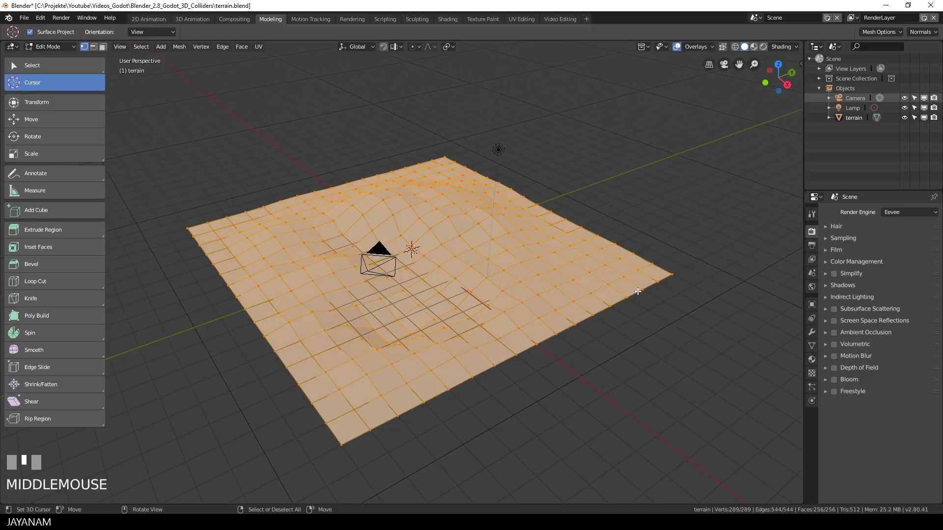
{"action": "key", "text": "Tab"}
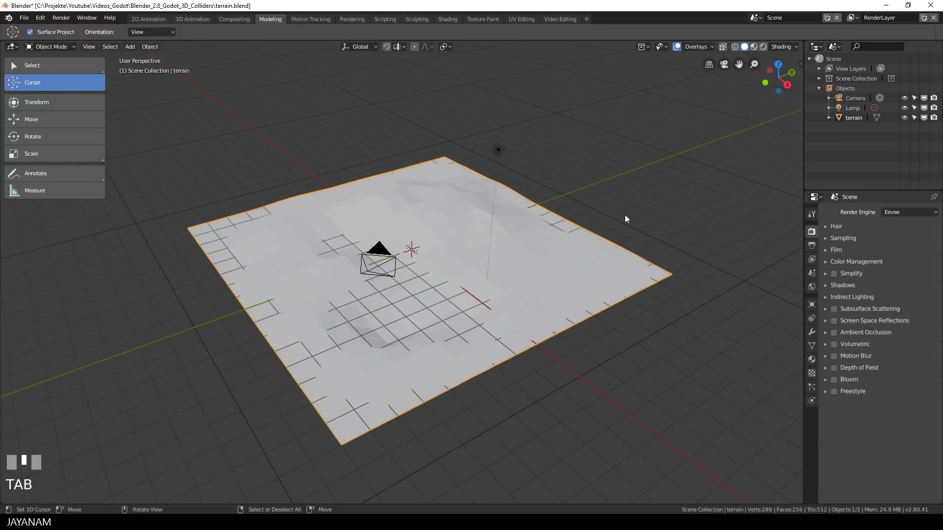
- Duplicate the terrain object almost in place and make the copy a child of the original terrain
{"action": "left_click", "coordinate": [845, 116]}
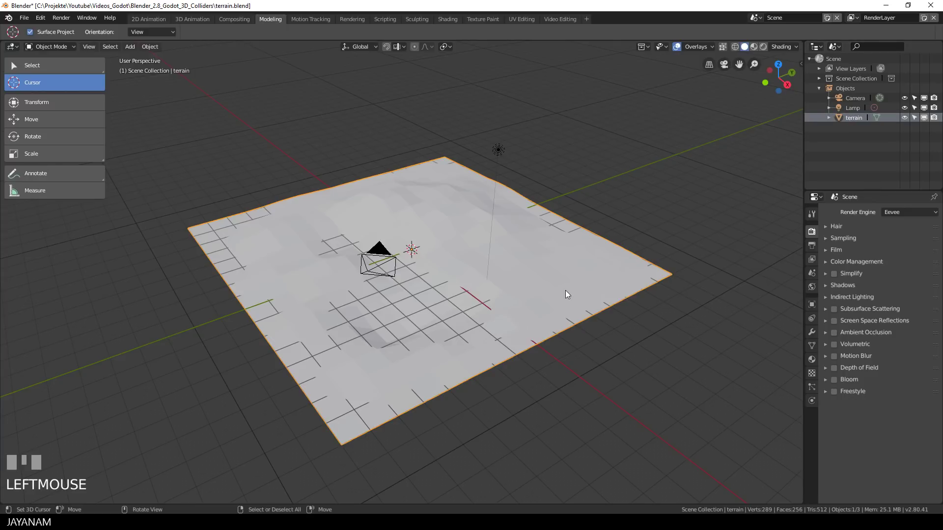
{"action": "key", "text": "shift+d"}
{"action": "left_click", "coordinate": [539, 285]}
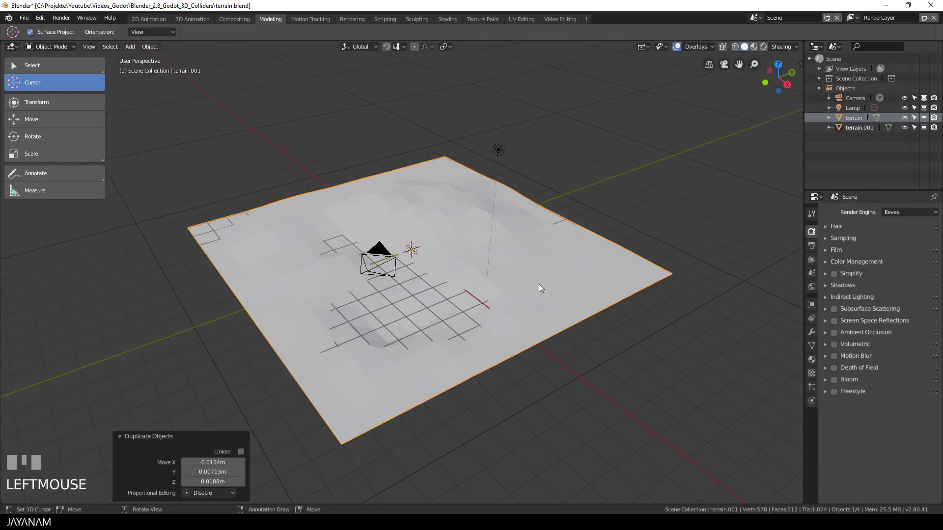
{"action": "left_click", "coordinate": [839, 128]}
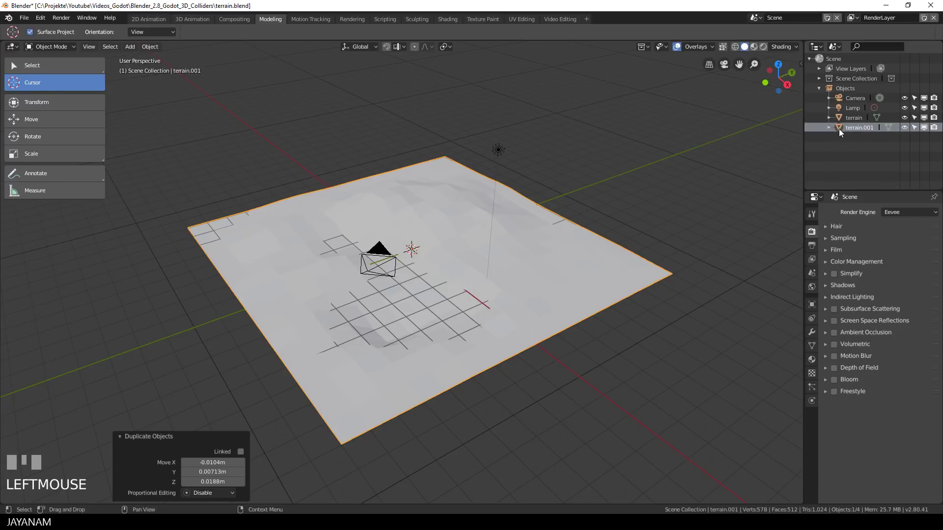
{"action": "left_click_drag", "start_coordinate": [838, 128], "coordinate": [844, 119]}
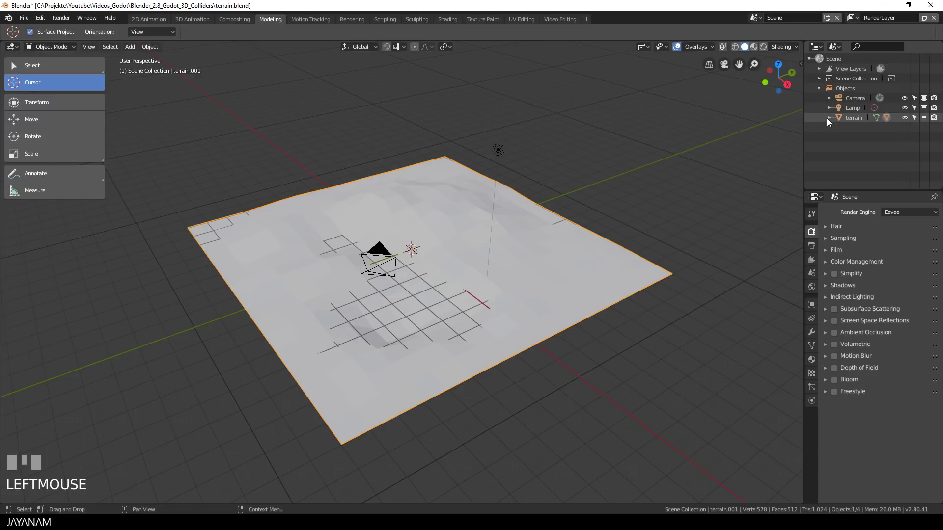
- Expand the terrain's hierarchy, rename the child copy to terrain-colonly, and widen the outliner so the name fits
{"action": "left_click", "coordinate": [827, 118]}
{"action": "double_click", "coordinate": [865, 137]}
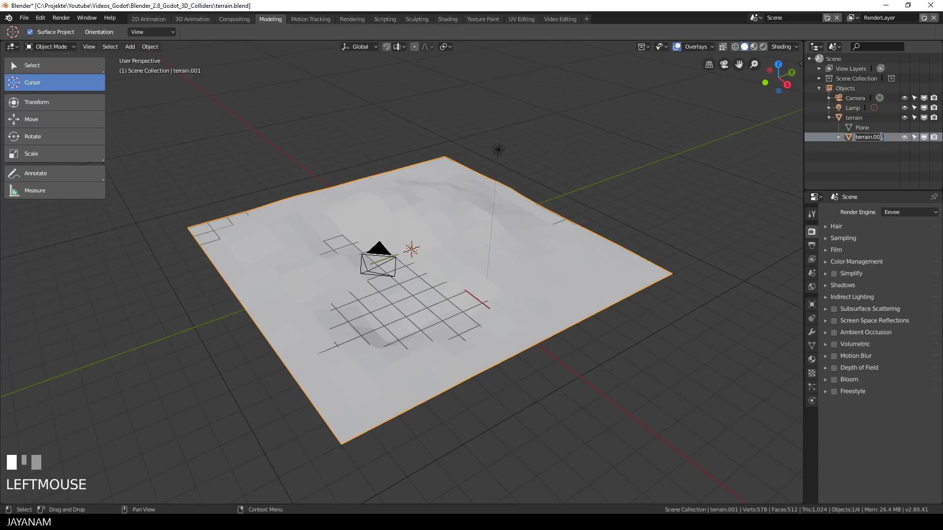
{"action": "left_click_drag", "start_coordinate": [873, 137], "coordinate": [898, 142]}
{"action": "key", "text": "BackSpace"}
{"action": "key", "text": "BackSpace"}
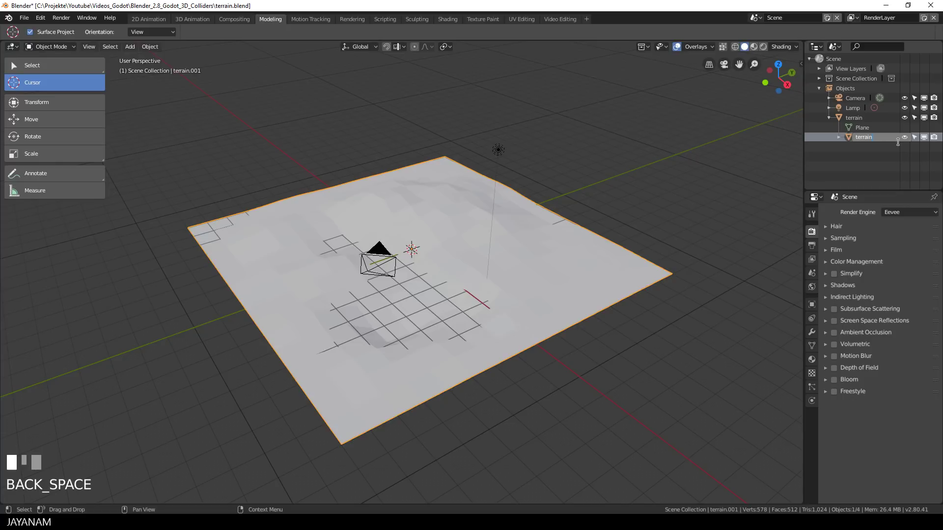
{"action": "type", "text": "-col"}
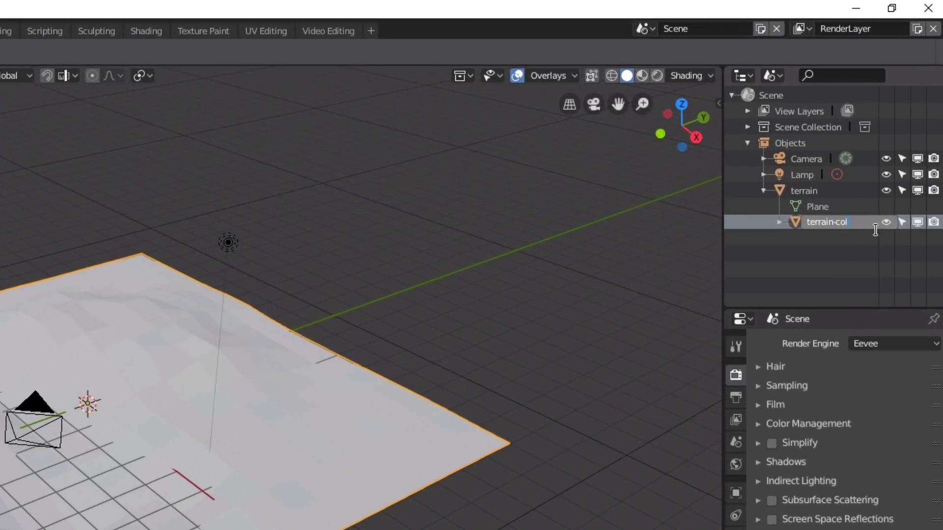
{"action": "type", "text": "only"}
{"action": "key", "text": "Return"}
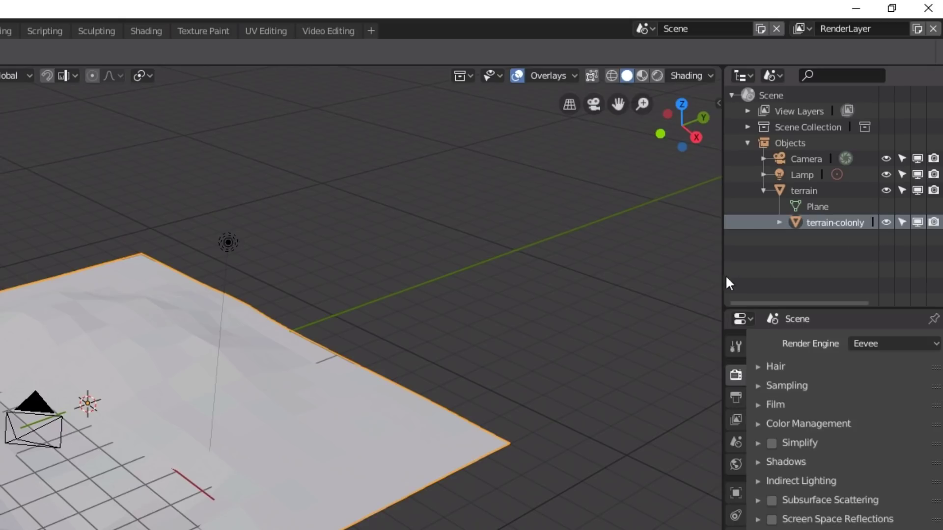
{"action": "left_click_drag", "start_coordinate": [724, 282], "coordinate": [683, 283]}
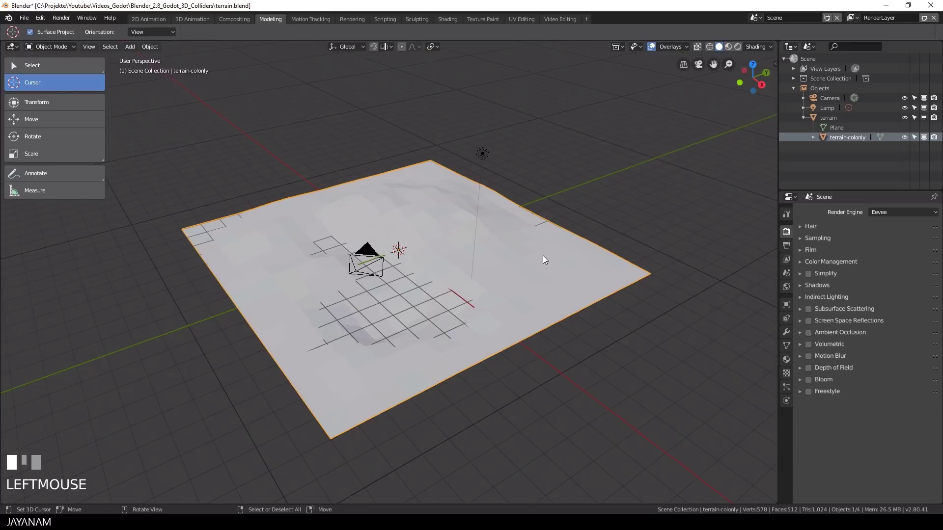
- Check the vertex density of the terrain-colonly mesh in Edit Mode and return to Object Mode
{"action": "key", "text": "Tab"}
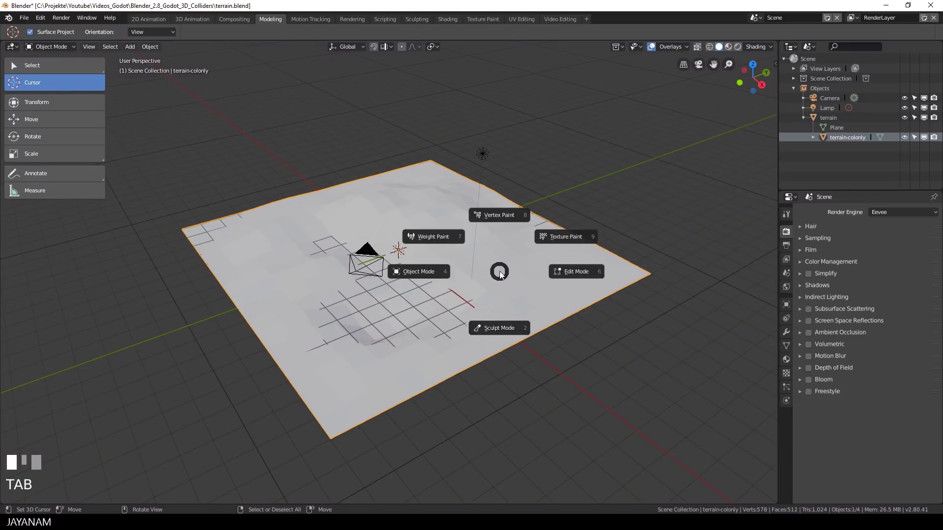
{"action": "middle_click_drag", "start_coordinate": [597, 270], "coordinate": [570, 269]}
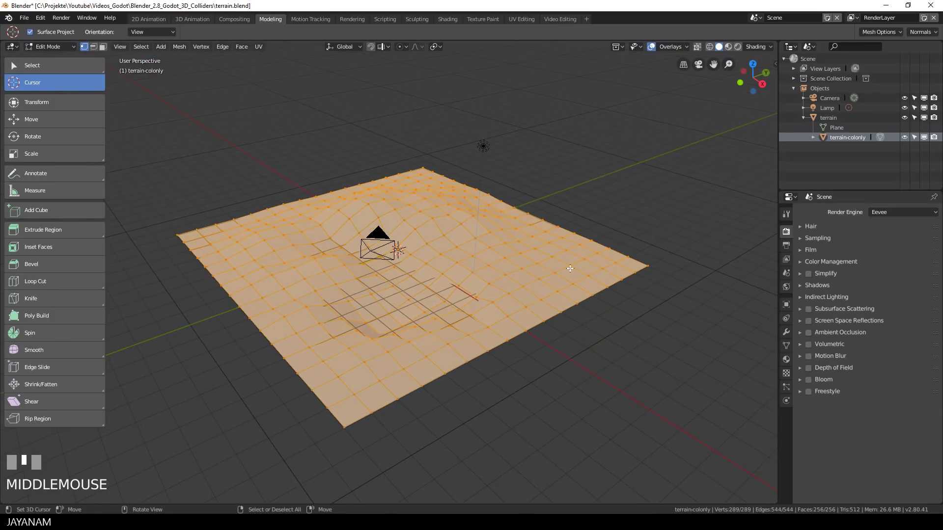
{"action": "key", "text": "Tab"}
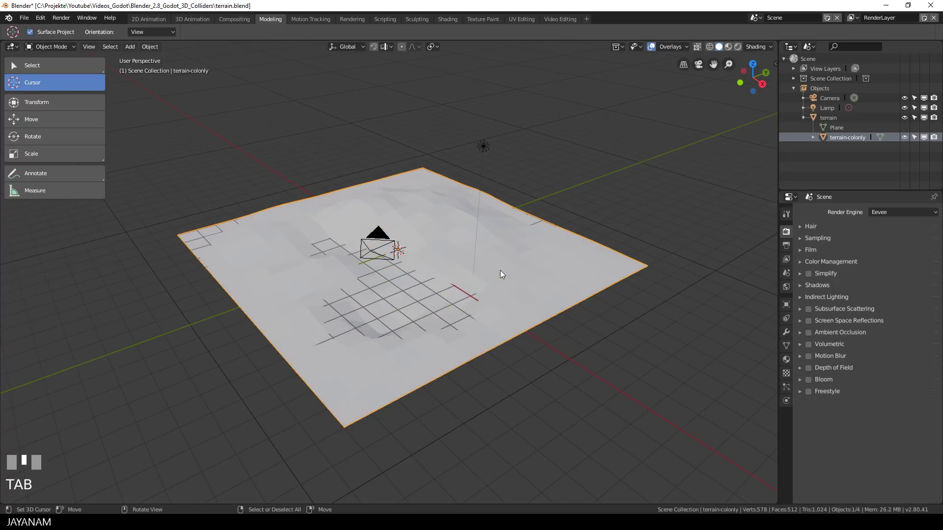
- Add a Decimate modifier with a Collapse ratio of 0.2444 to terrain-colonly and save the file
{"action": "left_click", "coordinate": [786, 332]}
{"action": "left_click", "coordinate": [823, 213]}
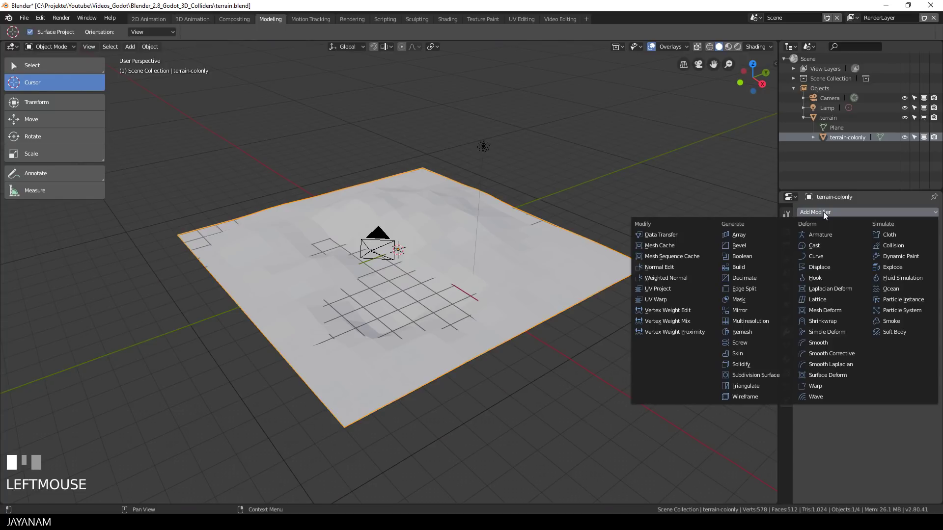
{"action": "left_click", "coordinate": [743, 278]}
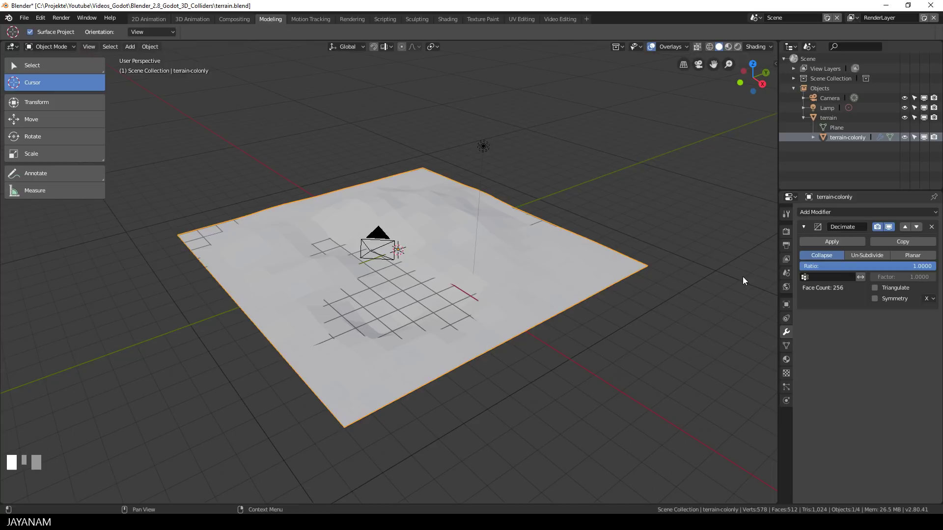
{"action": "left_click_drag", "start_coordinate": [897, 267], "coordinate": [833, 266]}
{"action": "mouse_move", "coordinate": [667, 294]}
{"action": "middle_mouse_down"}
{"action": "mouse_move", "coordinate": [648, 333]}
{"action": "mouse_move", "coordinate": [659, 291]}
{"action": "middle_mouse_up"}
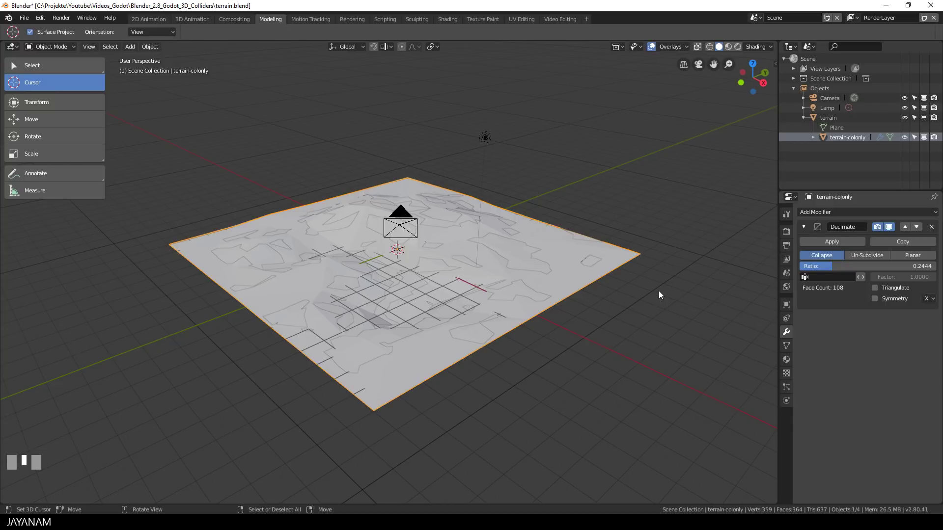
{"action": "key", "text": "ctrl+s"}
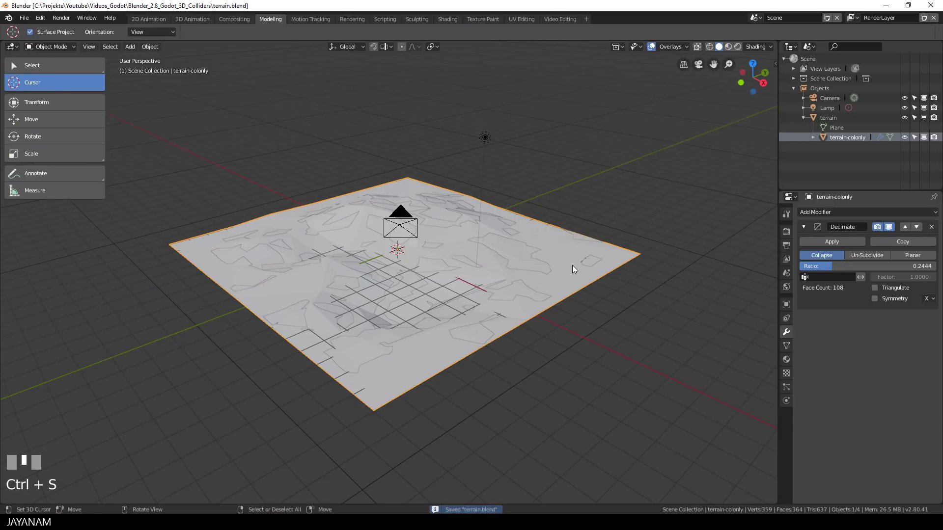
- Select terrain together with its collision child and start a Collada export into the godot-demo-projects-master/3d/truck_town folder
{"action": "left_click", "coordinate": [814, 117], "text": "ctrl"}
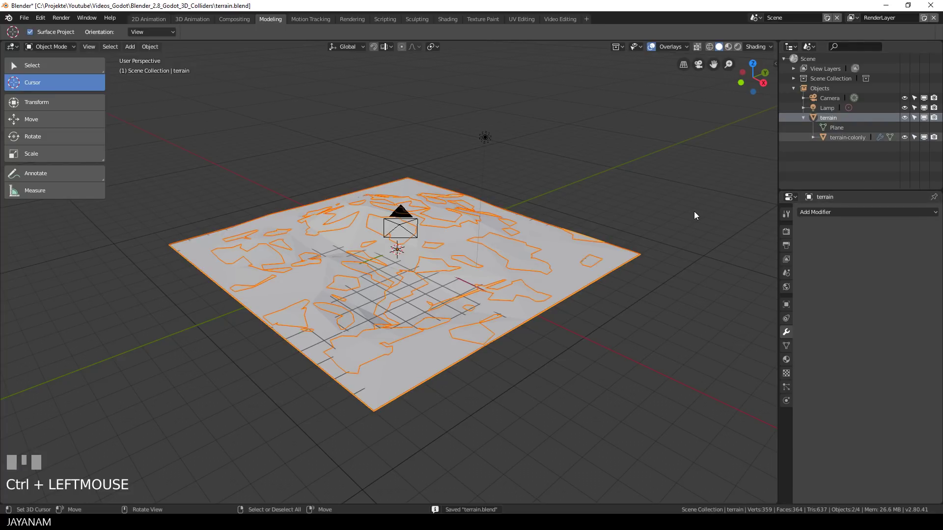
{"action": "left_click", "coordinate": [24, 18]}
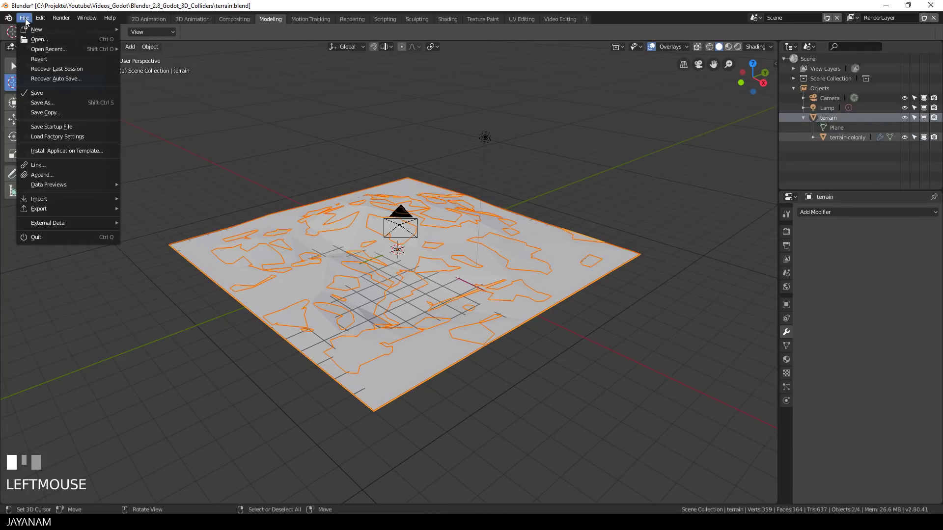
{"action": "mouse_move", "coordinate": [47, 209]}
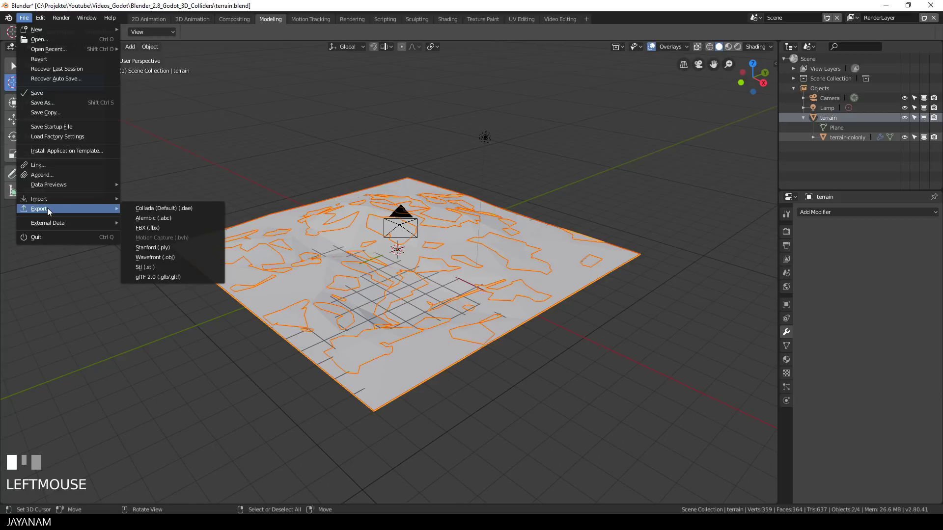
{"action": "left_click", "coordinate": [157, 208]}
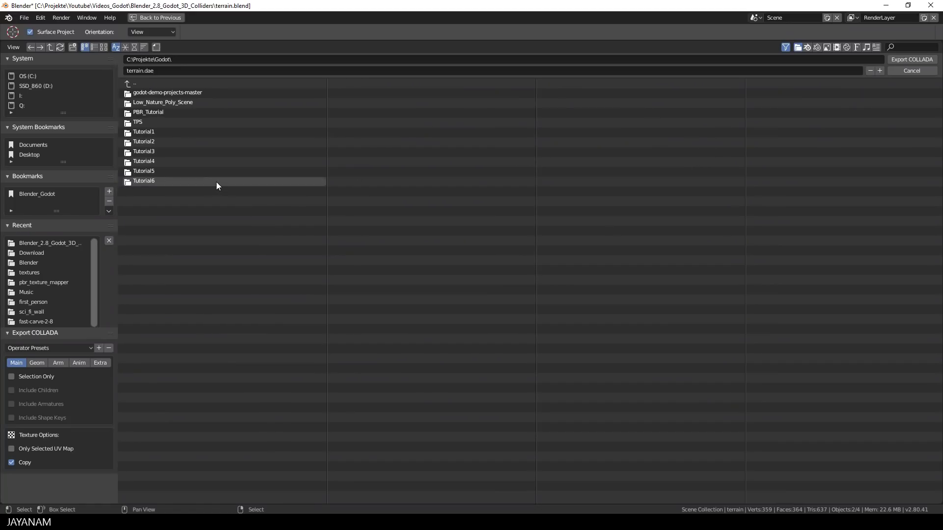
{"action": "left_click", "coordinate": [174, 92]}
{"action": "left_click", "coordinate": [140, 102]}
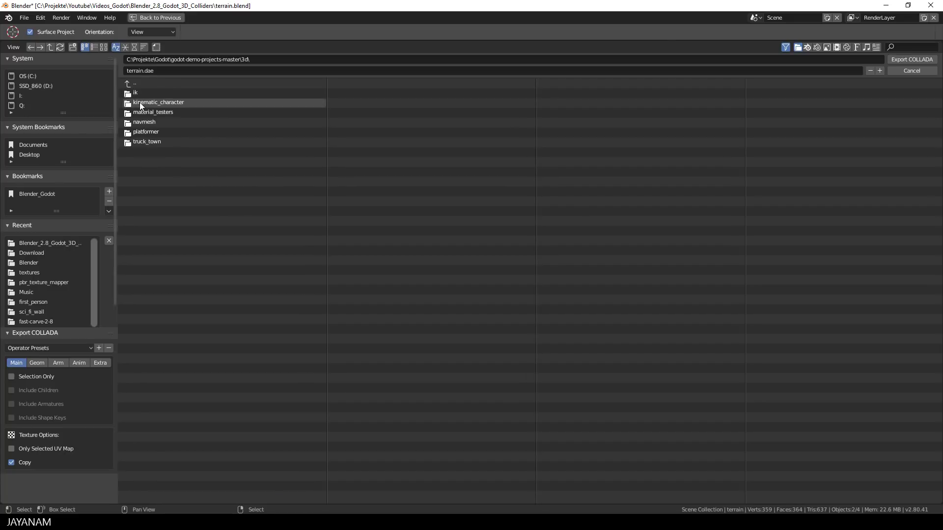
{"action": "left_click", "coordinate": [152, 141]}
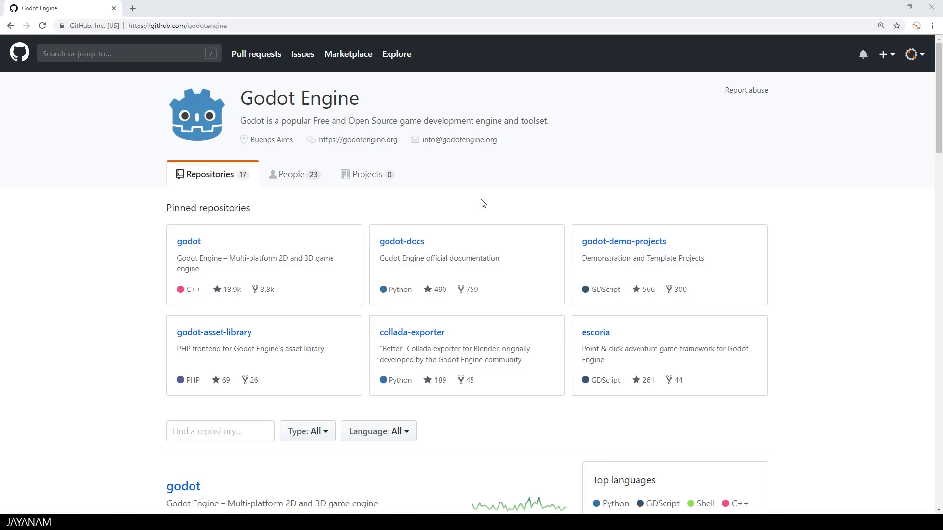
- Switch to the browser and view the download options and the 3d/truck_town folder of the godot-demo-projects repository on GitHub
{"action": "left_click", "coordinate": [640, 244]}
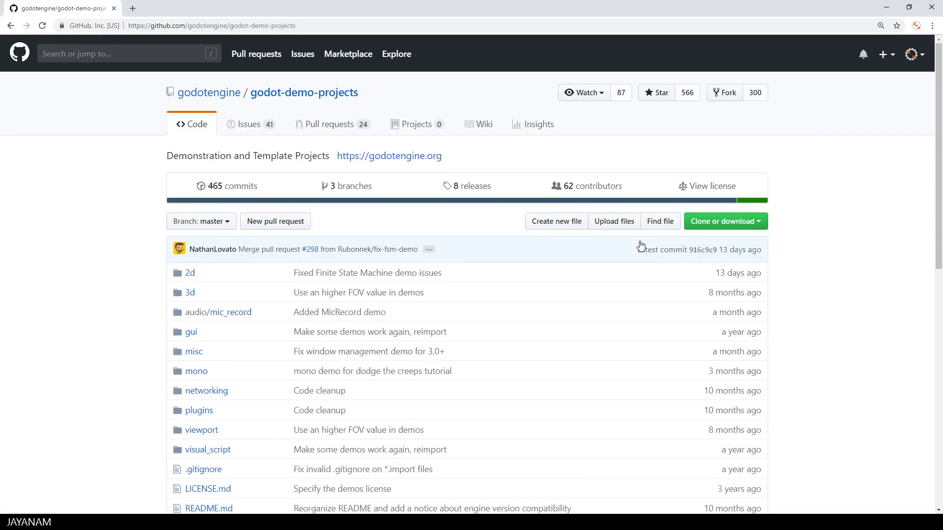
{"action": "left_click", "coordinate": [742, 222]}
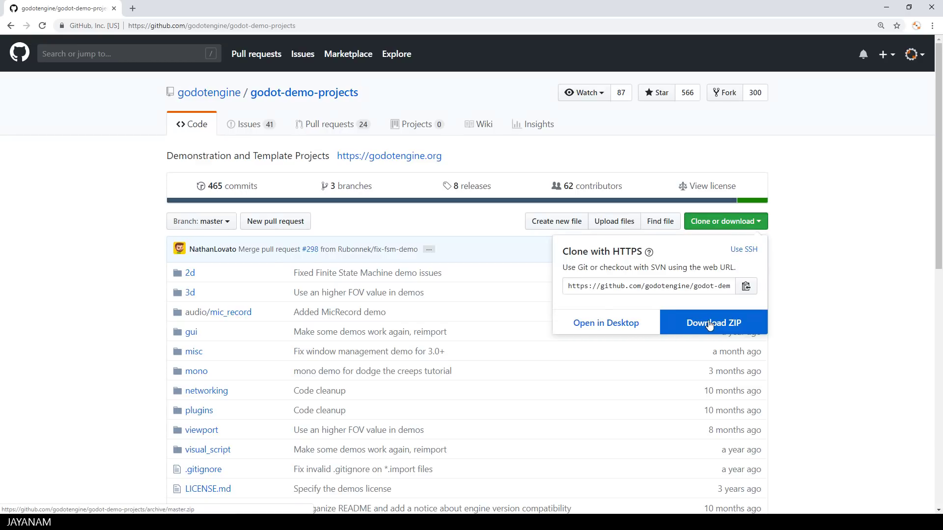
{"action": "left_click", "coordinate": [793, 305]}
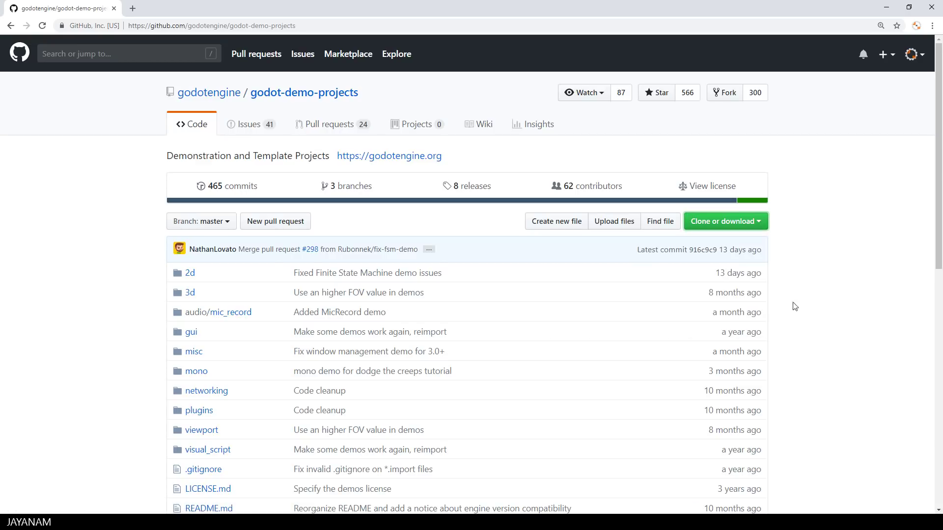
{"action": "left_click", "coordinate": [191, 293]}
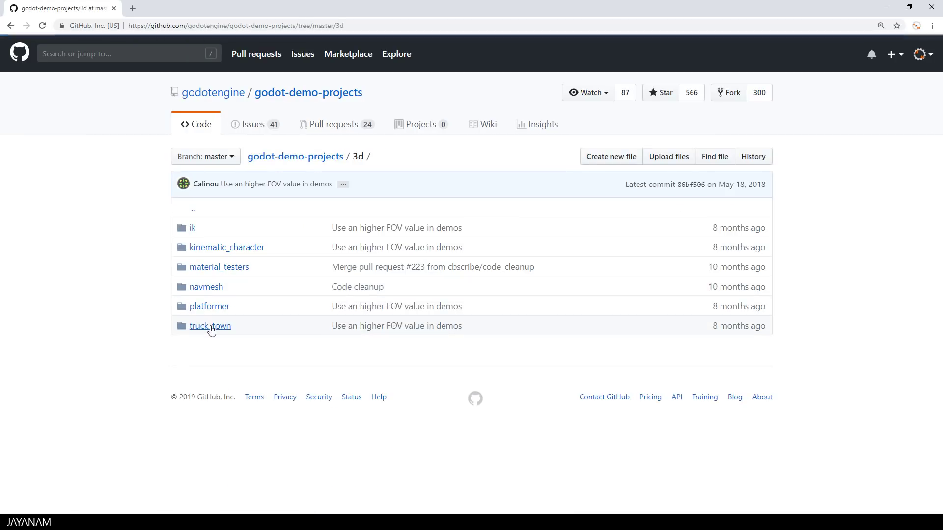
{"action": "left_click", "coordinate": [210, 327]}
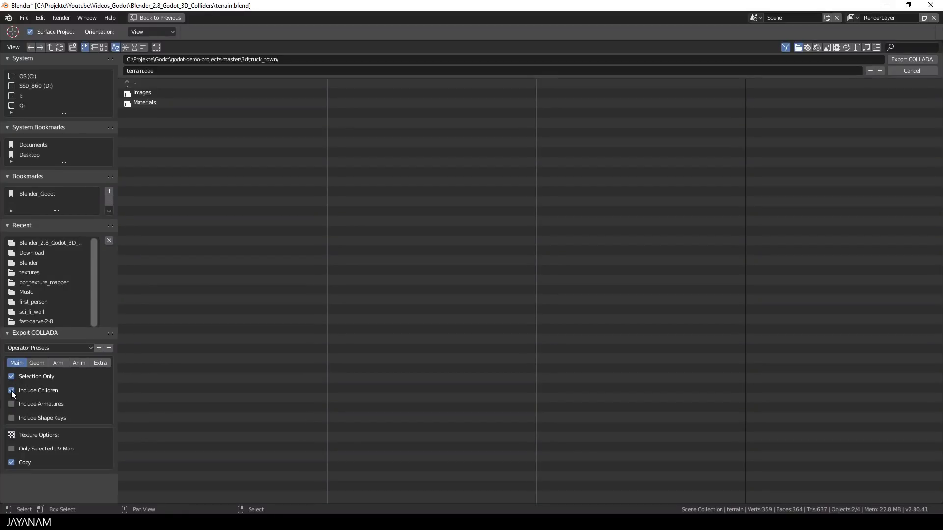
- Back in Blender, enable Selection Only, Include Children and Apply Modifiers for the Collada export and export terrain.dae
{"action": "left_click", "coordinate": [40, 363]}
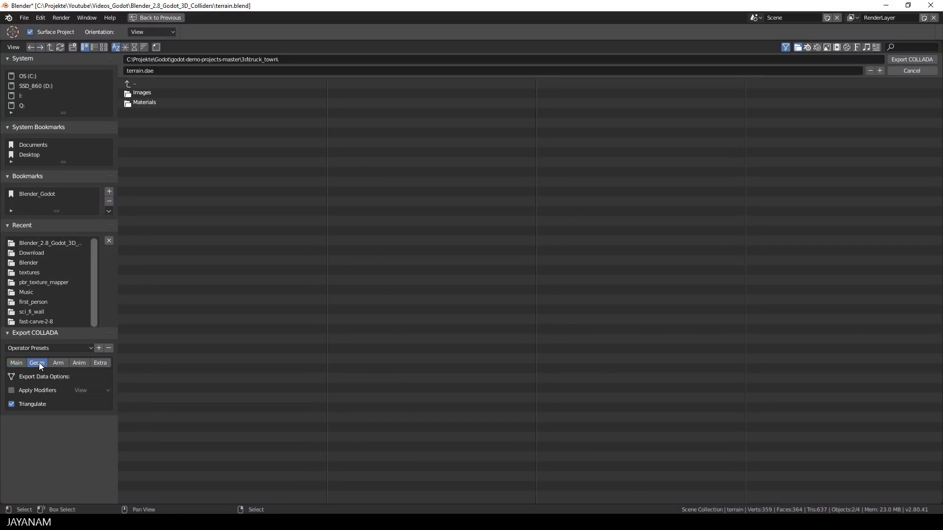
{"action": "left_click", "coordinate": [31, 389]}
{"action": "left_click", "coordinate": [906, 60]}
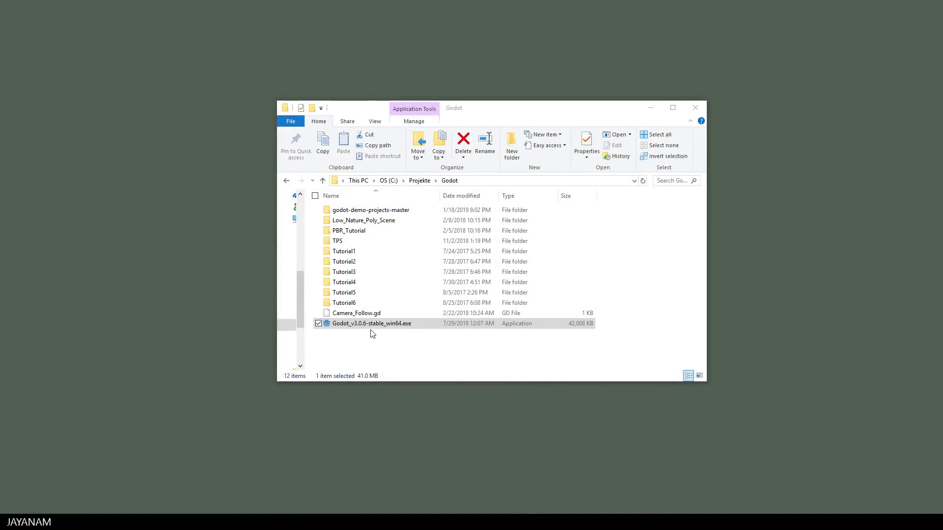
- Launch Godot v3.0.6, open the Truck Town project for editing with its project files shown as thumbnails
{"action": "double_click", "coordinate": [371, 324]}
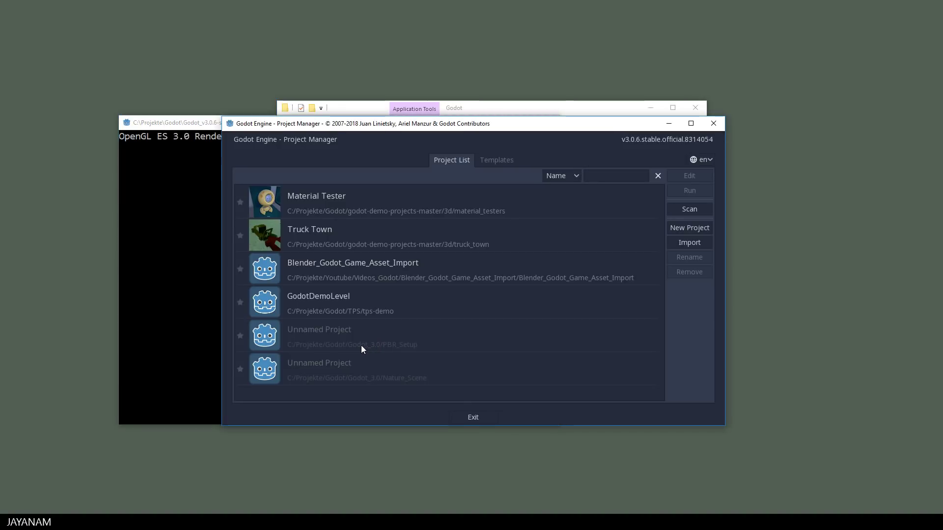
{"action": "left_click", "coordinate": [369, 245]}
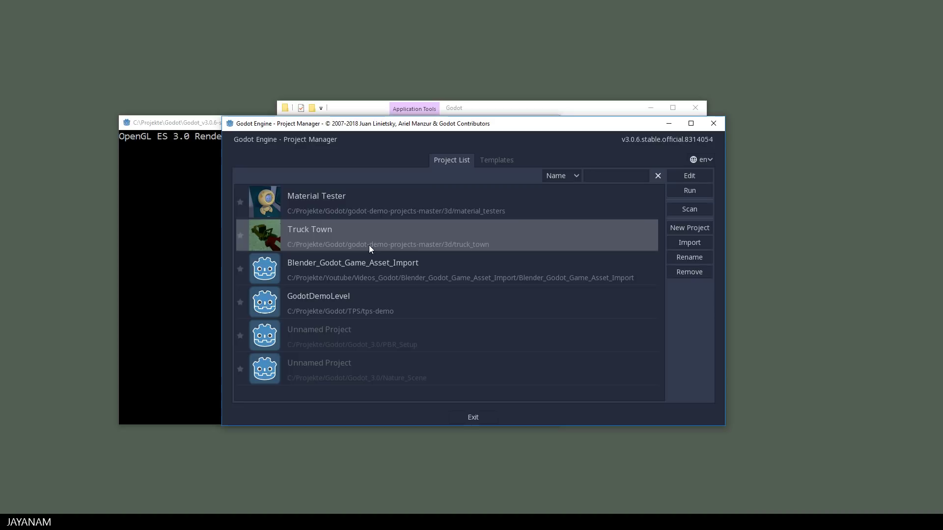
{"action": "left_click", "coordinate": [689, 177]}
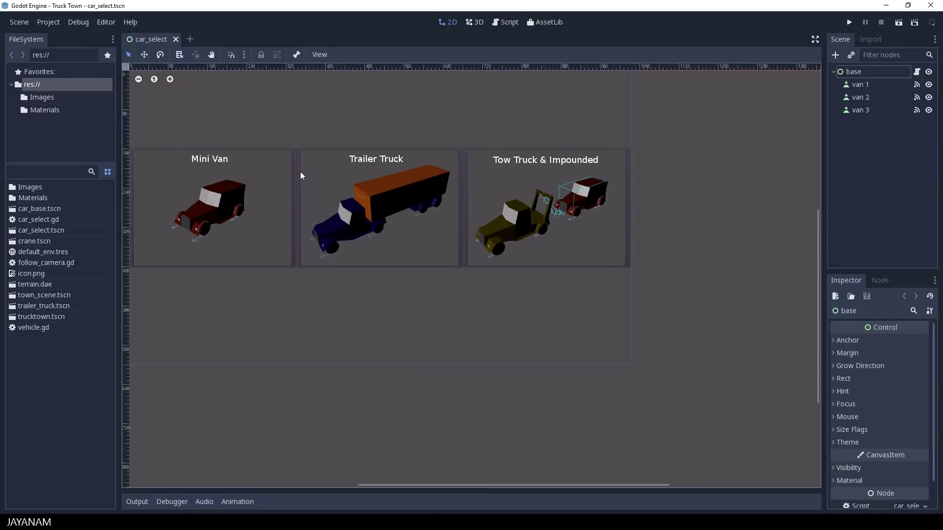
{"action": "left_click", "coordinate": [108, 172]}
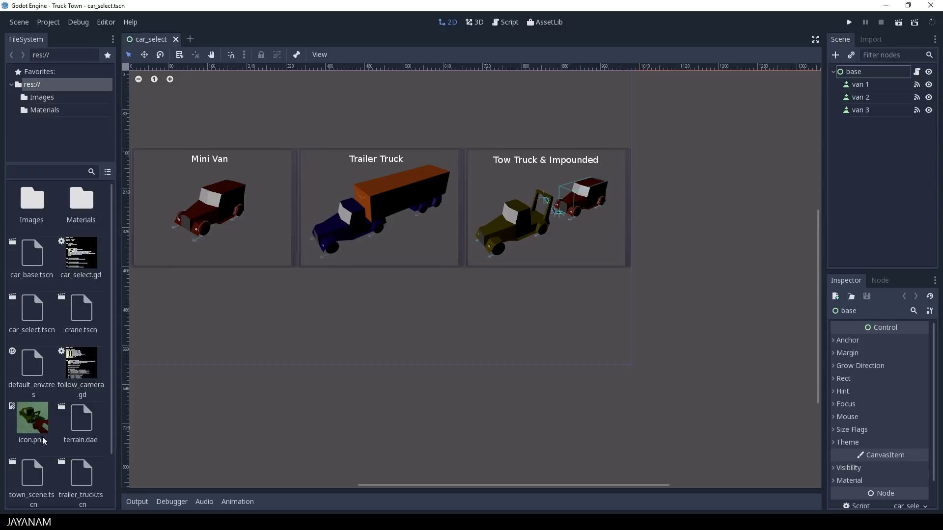
- Run the Truck Town project, test-drive the Mini Van over the original town, and return to the vehicle selection
{"action": "left_click", "coordinate": [849, 22]}
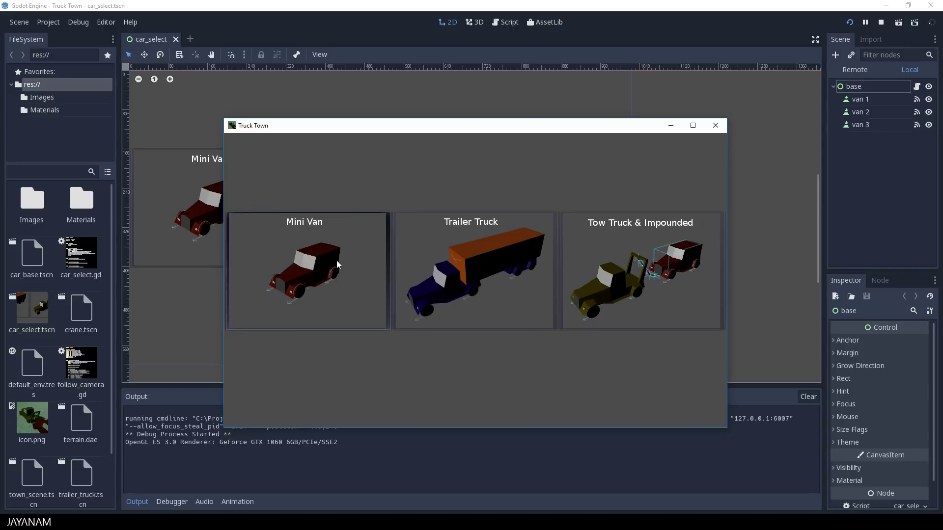
{"action": "left_click", "coordinate": [330, 269]}
{"action": "key", "text": "Up"}
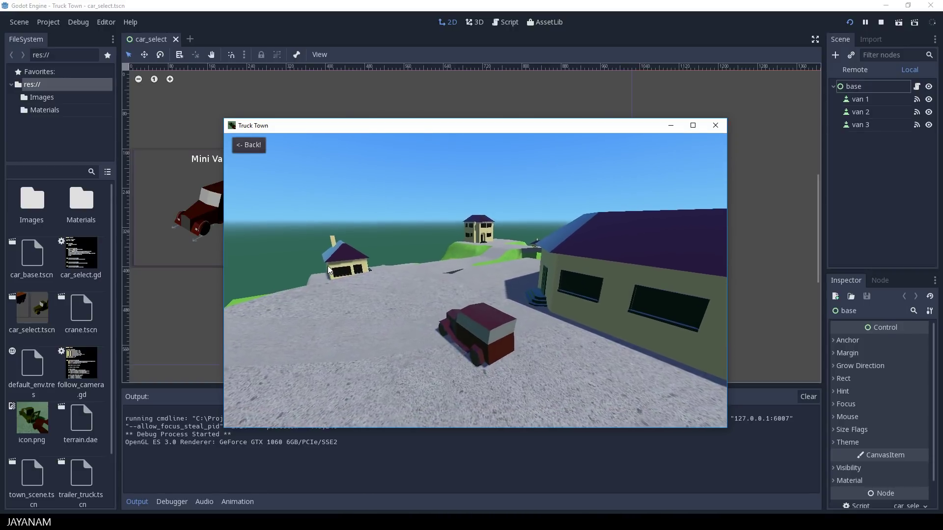
{"action": "key", "text": "Right"}
{"action": "key", "text": "Up"}
{"action": "key", "text": "Right"}
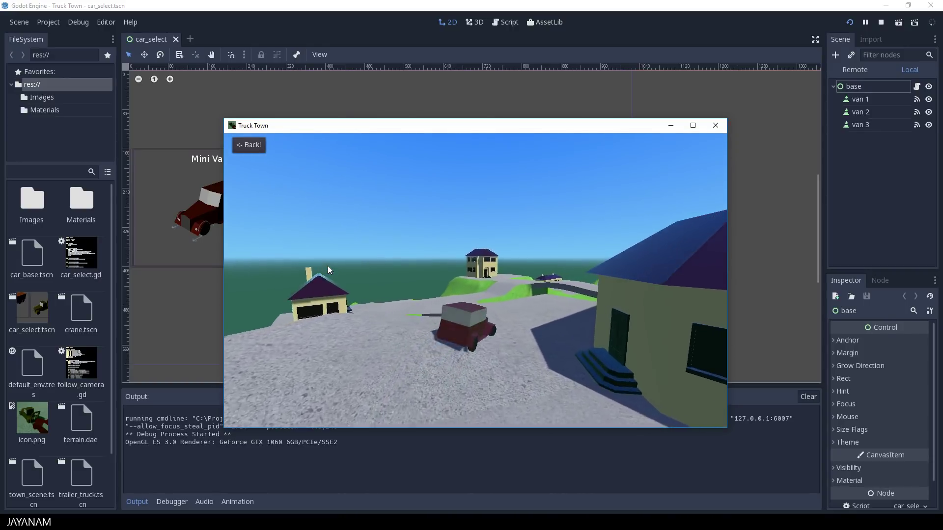
{"action": "key", "text": "Up"}
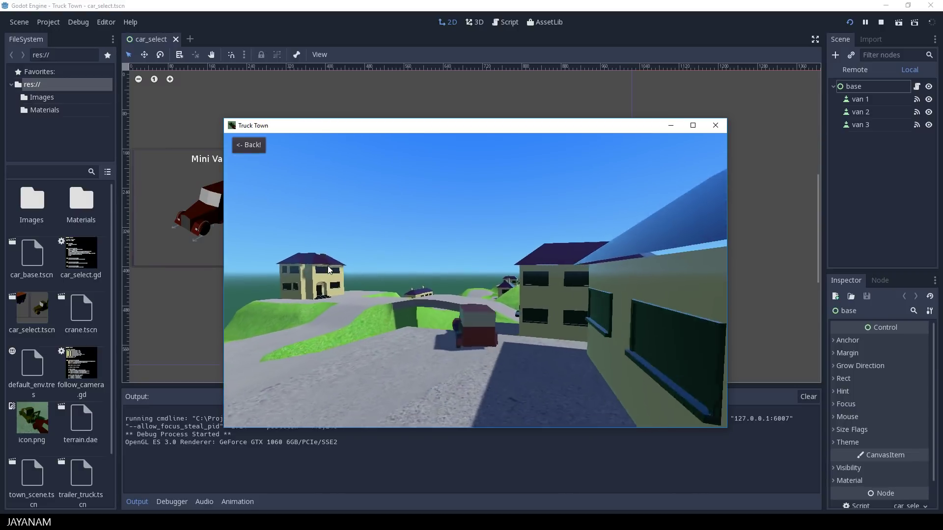
{"action": "key", "text": "Left"}
{"action": "key", "text": "Up"}
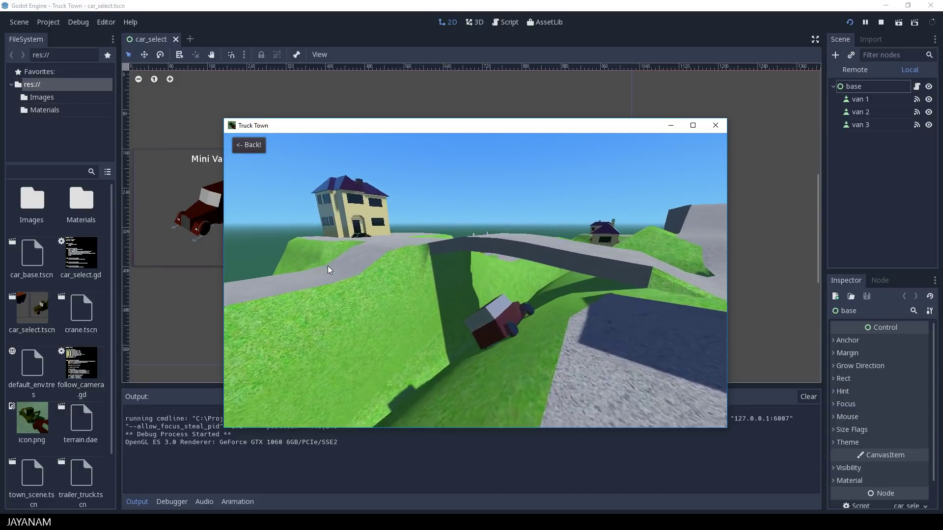
{"action": "key", "text": "Up"}
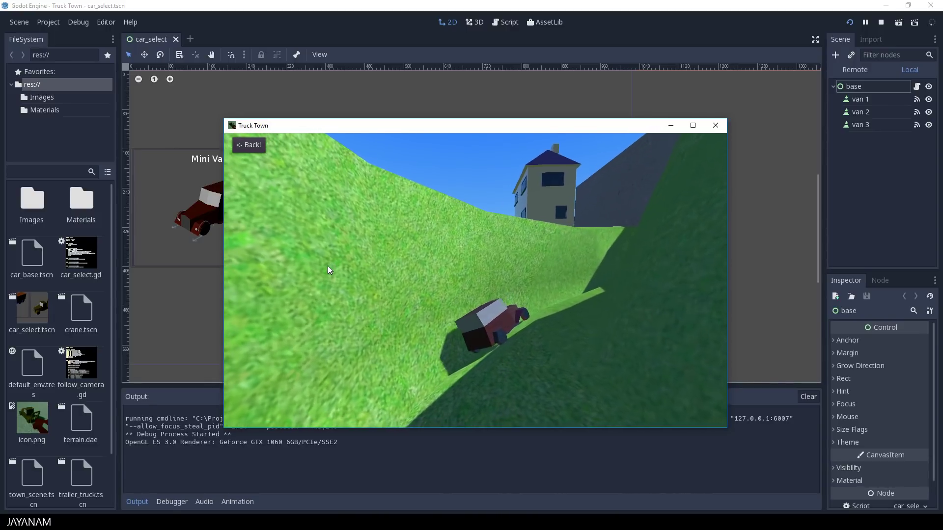
{"action": "left_click", "coordinate": [252, 145]}
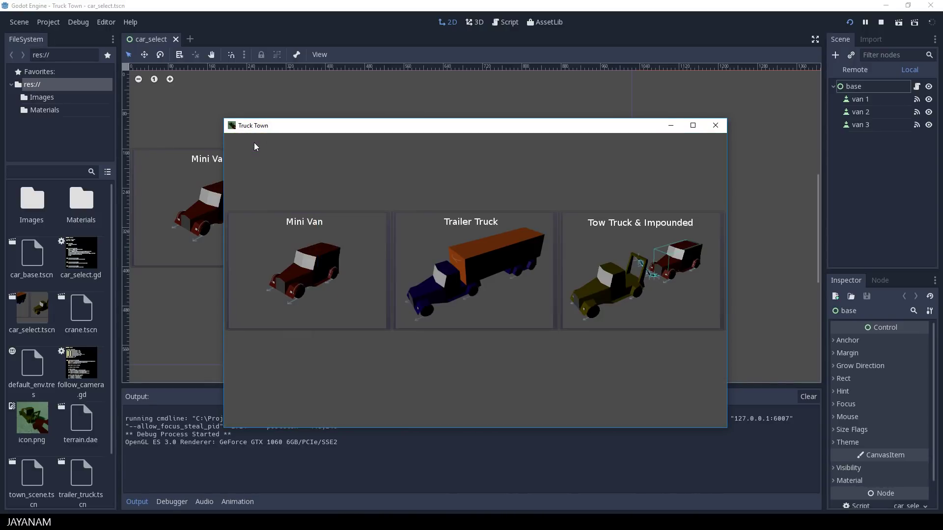
- Test-drive the Trailer Truck through the original town, and close the running game
{"action": "left_click", "coordinate": [486, 260]}
{"action": "key", "text": "Up"}
{"action": "key", "text": "Right"}
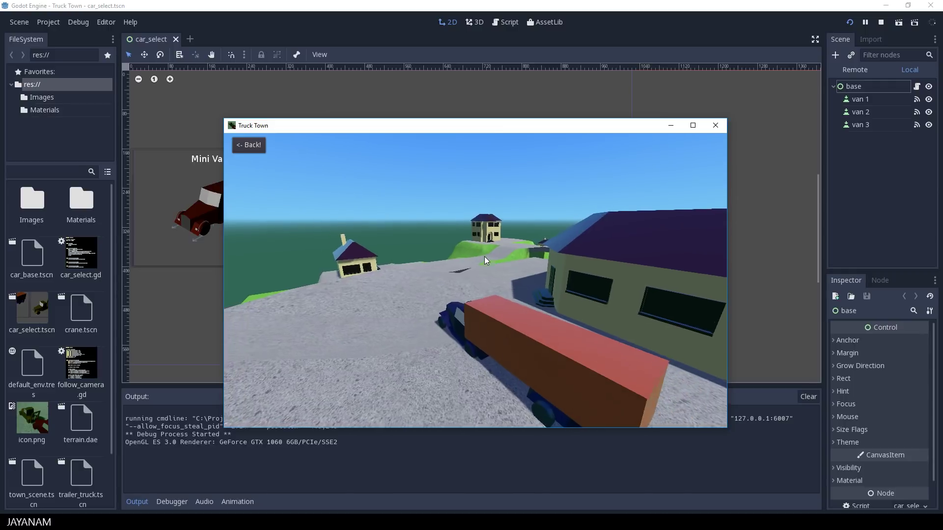
{"action": "key", "text": "Up"}
{"action": "key", "text": "Right"}
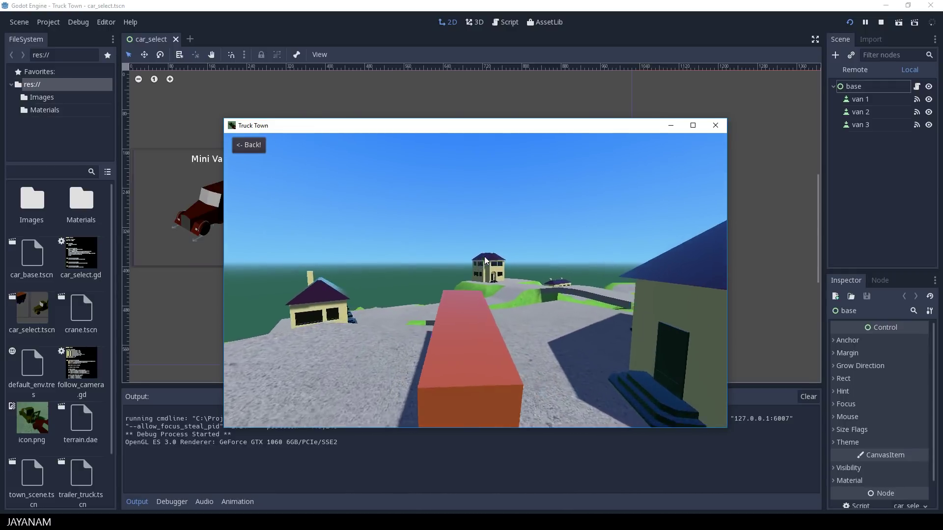
{"action": "key", "text": "Up"}
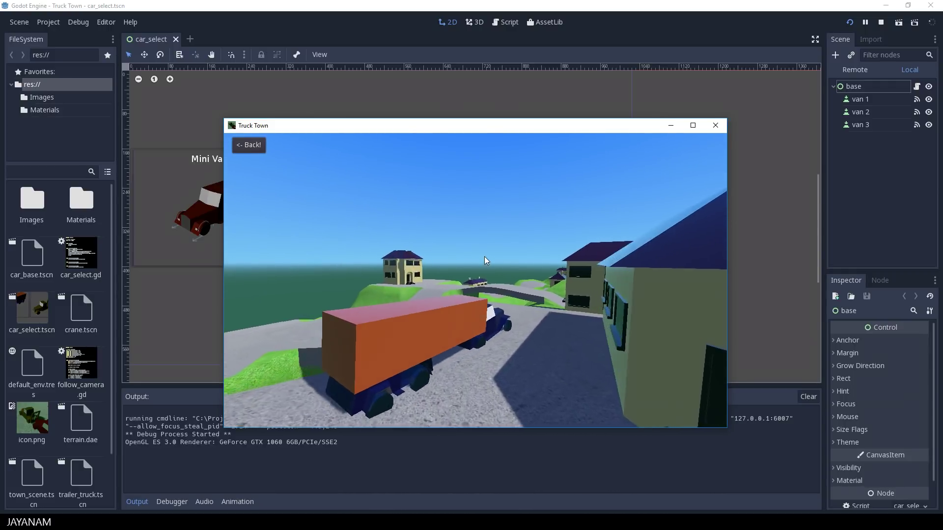
{"action": "key", "text": "Up"}
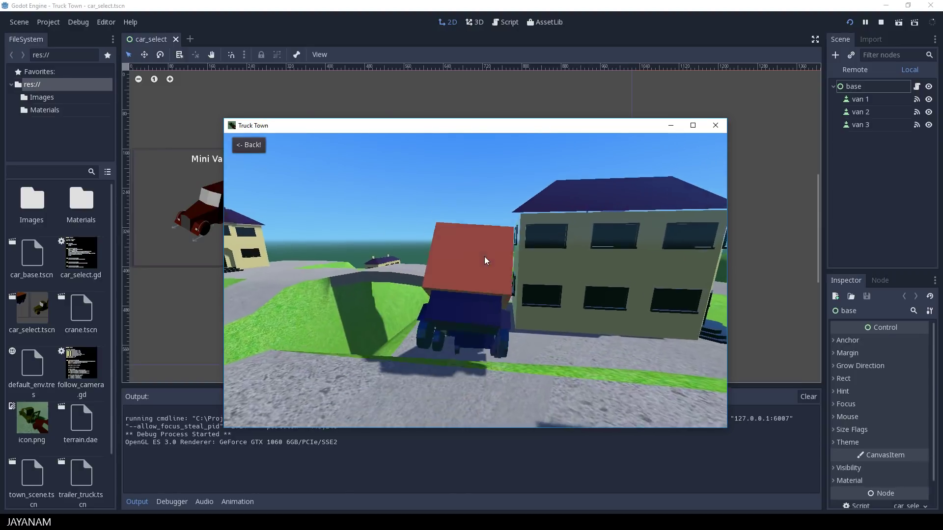
{"action": "key", "text": "Up"}
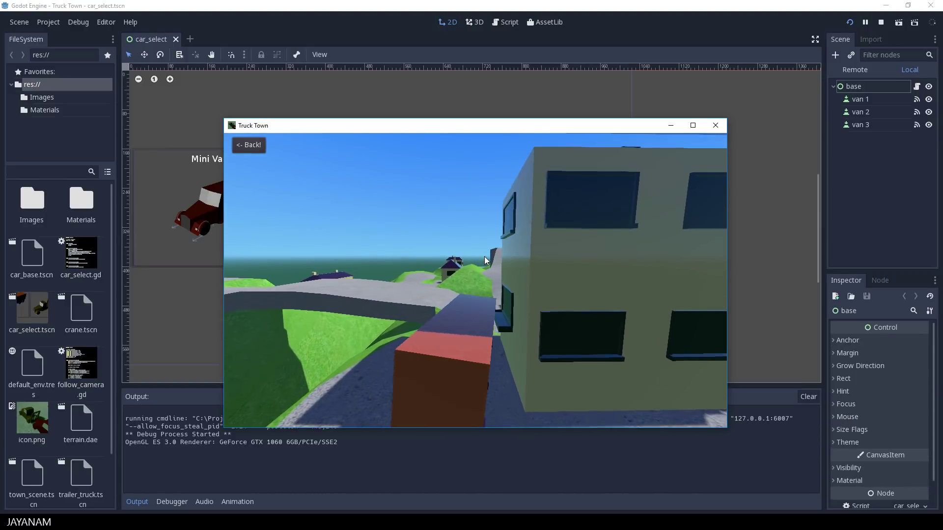
{"action": "left_click", "coordinate": [715, 125]}
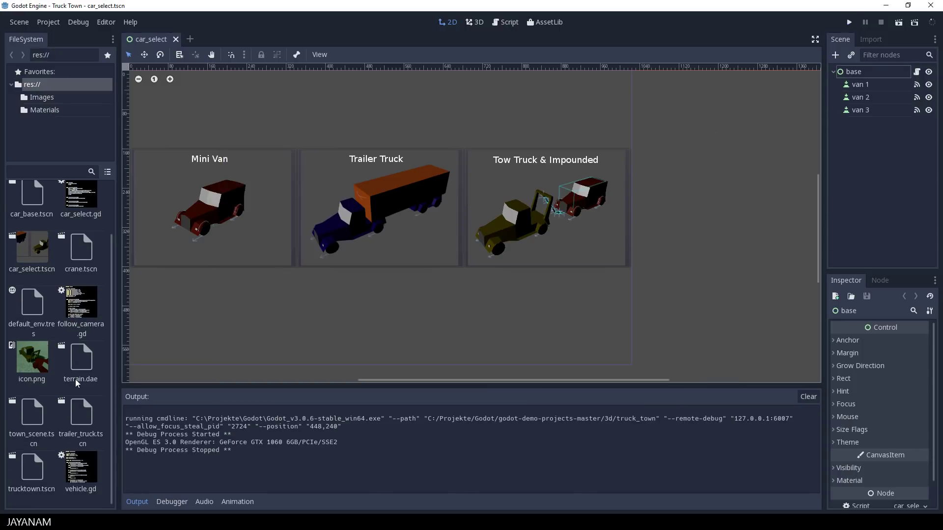
- Open town_scene.tscn from the project files for editing in the 3D view
{"action": "scroll", "coordinate": [76, 383], "scroll_direction": "down", "scroll_amount": 2}
{"action": "double_click", "coordinate": [37, 420]}
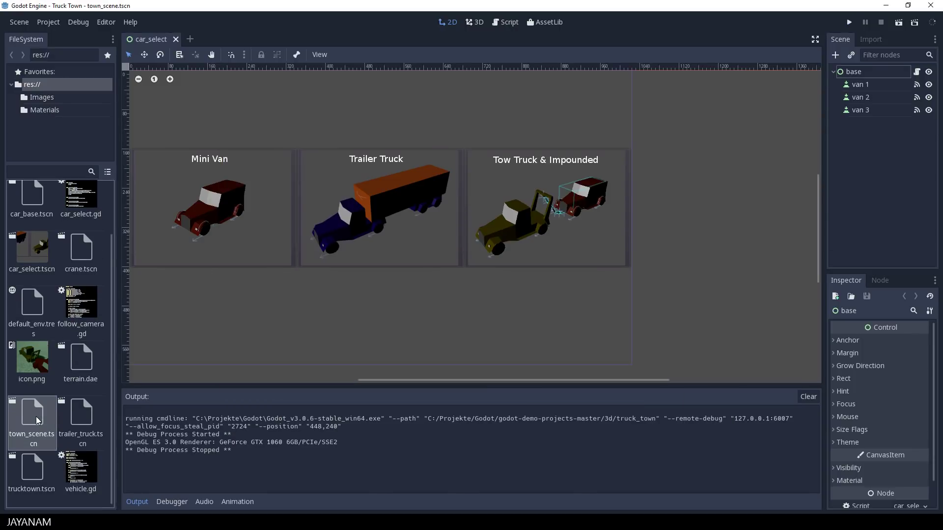
{"action": "scroll", "coordinate": [395, 303], "scroll_direction": "down", "scroll_amount": 5}
{"action": "scroll", "coordinate": [396, 306], "scroll_direction": "down", "scroll_amount": 8}
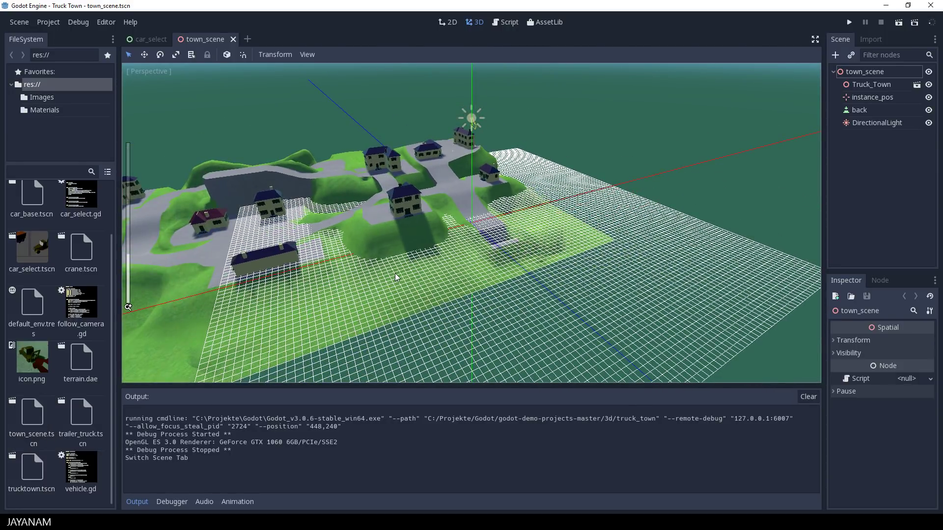
- Delete the Truck_Town node from town_scene
{"action": "left_click", "coordinate": [395, 273]}
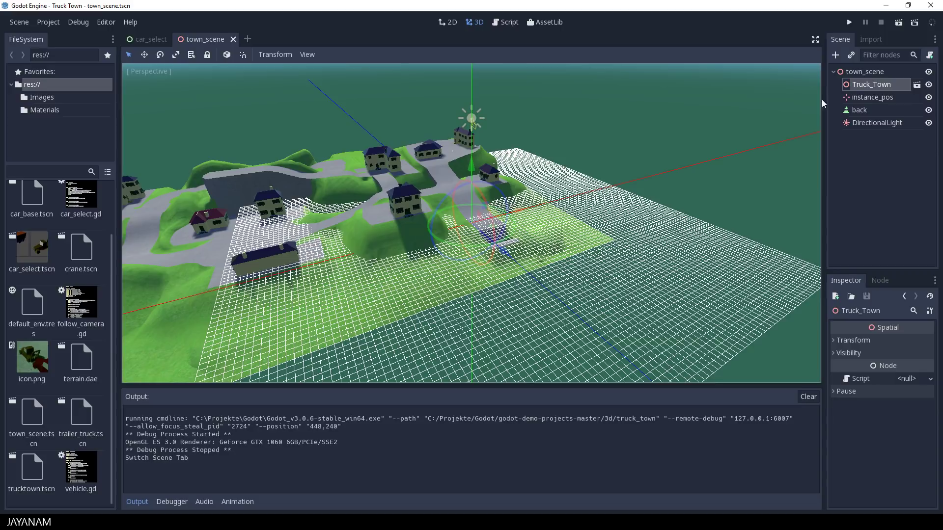
{"action": "right_click", "coordinate": [875, 84]}
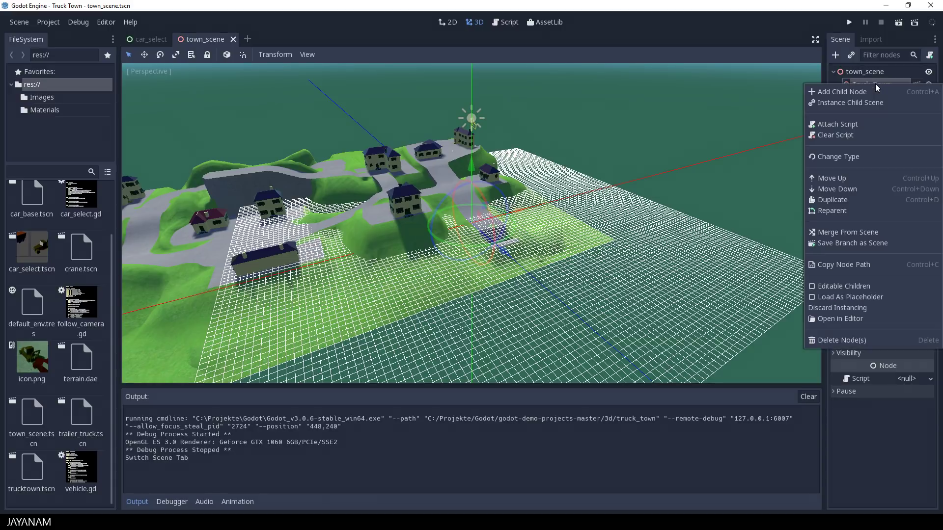
{"action": "left_click", "coordinate": [842, 339]}
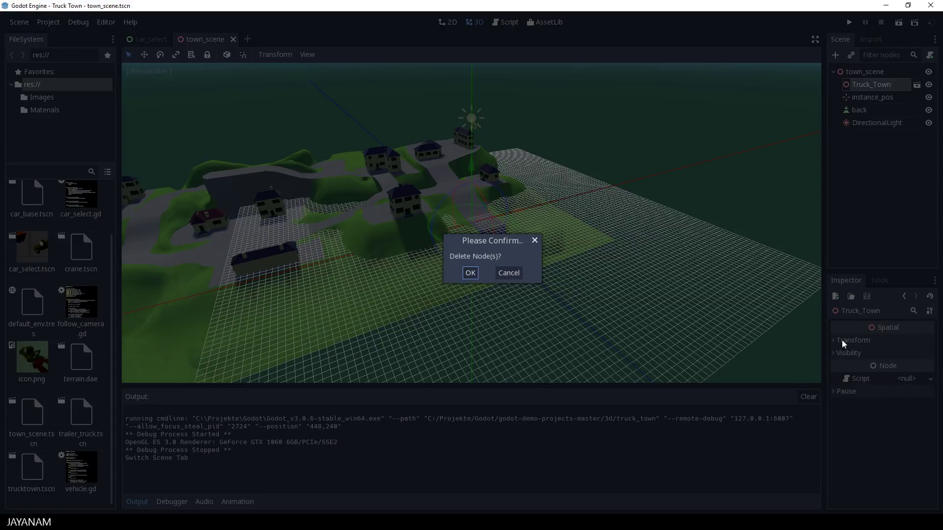
{"action": "left_click", "coordinate": [470, 273]}
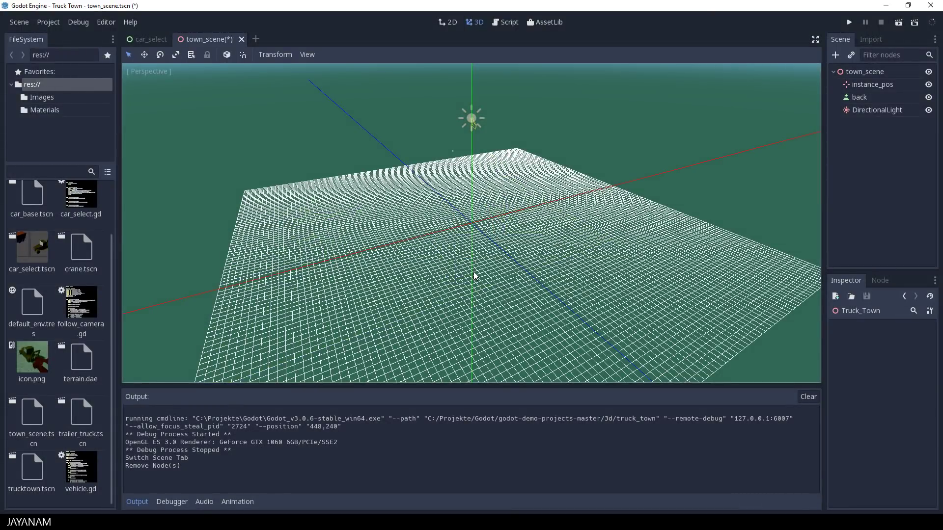
- Instance terrain.dae in town_scene near the centre of the grid
{"action": "left_click", "coordinate": [77, 361]}
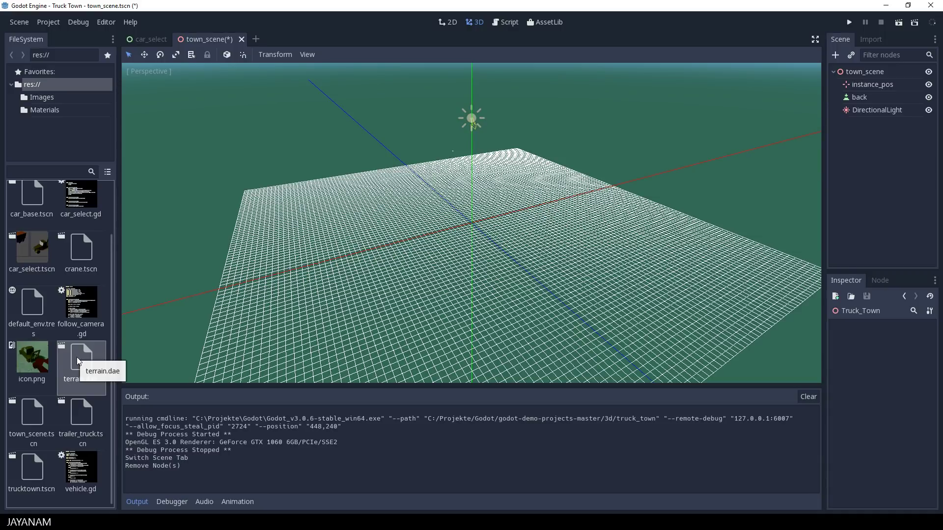
{"action": "left_click_drag", "start_coordinate": [77, 361], "coordinate": [471, 206]}
{"action": "scroll", "coordinate": [472, 206], "scroll_direction": "down", "scroll_amount": 5}
{"action": "scroll", "coordinate": [472, 206], "scroll_direction": "up", "scroll_amount": 3}
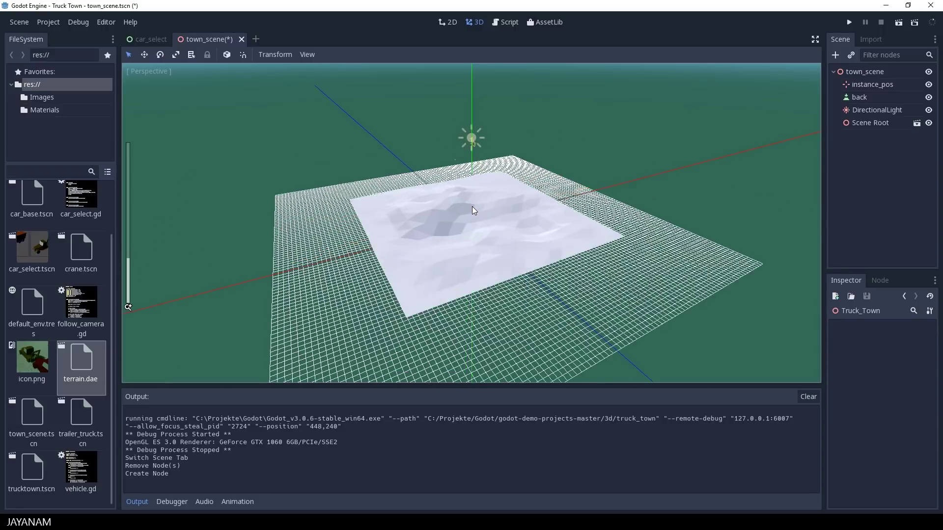
{"action": "scroll", "coordinate": [473, 206], "scroll_direction": "down", "scroll_amount": 3}
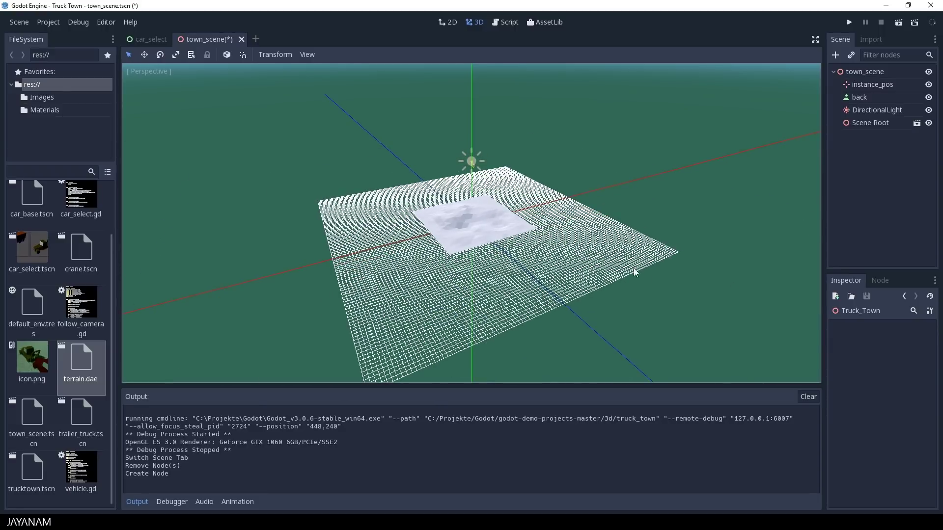
- Set the translation of the terrain's Scene Root node to x 0, y 0, z 0
{"action": "left_click", "coordinate": [864, 125]}
{"action": "left_click", "coordinate": [832, 339]}
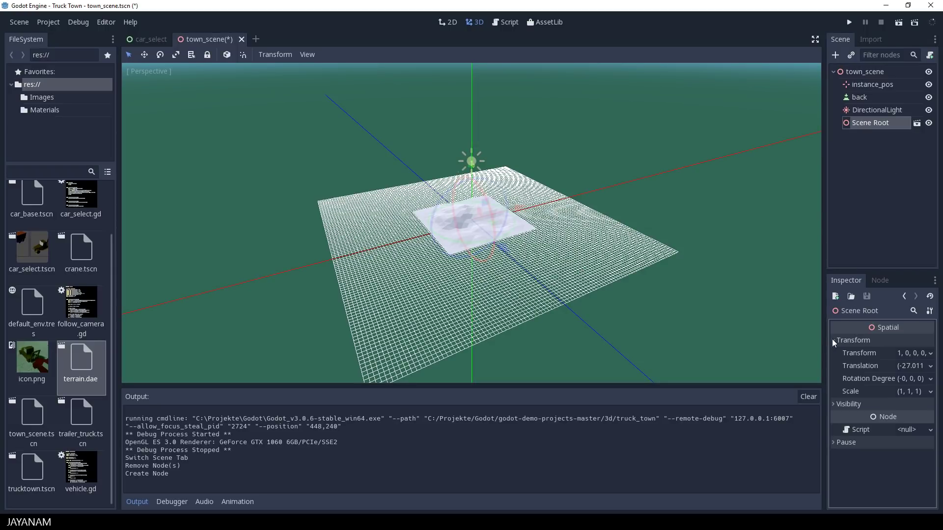
{"action": "left_click", "coordinate": [908, 366]}
{"action": "type", "text": "0"}
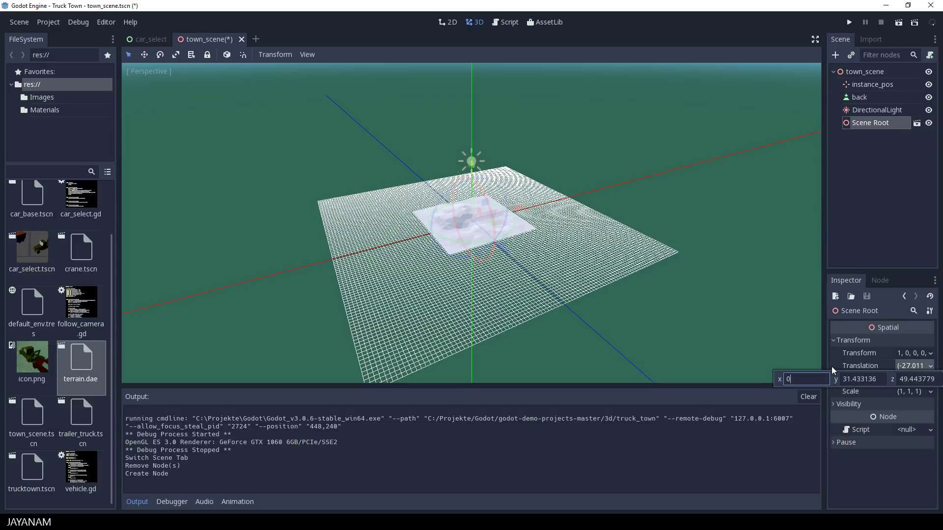
{"action": "key", "text": "Tab"}
{"action": "type", "text": "0"}
{"action": "key", "text": "Tab"}
{"action": "type", "text": "0"}
{"action": "key", "text": "Return"}
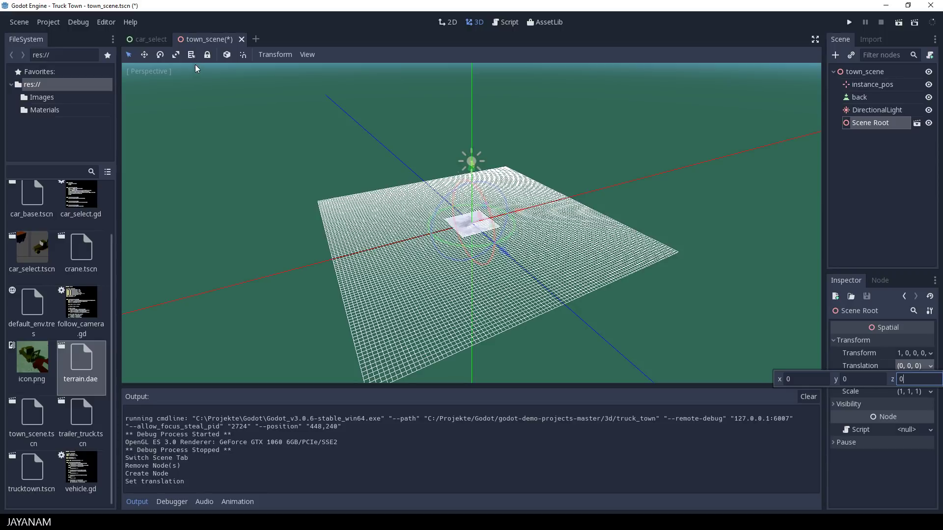
{"action": "left_click", "coordinate": [714, 142]}
- Select the instance_pos node and examine its position relative to the terrain in the viewport
{"action": "left_click", "coordinate": [856, 85]}
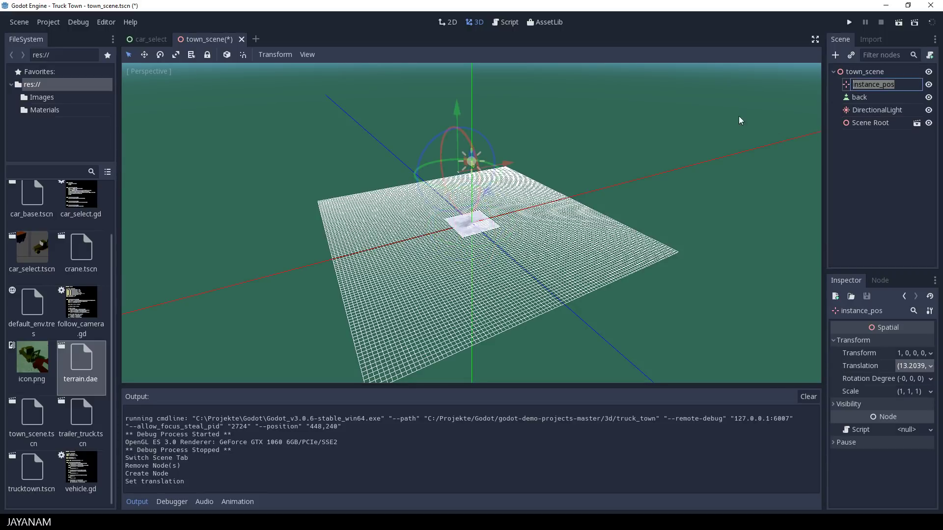
{"action": "key", "text": "f"}
{"action": "right_click_drag", "start_coordinate": [497, 251], "coordinate": [471, 266]}
{"action": "key", "text": "f"}
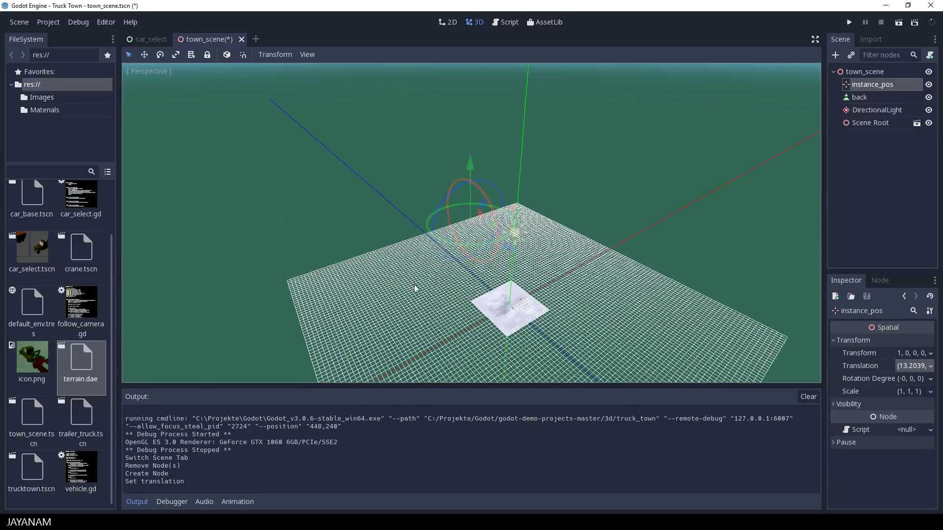
- Scale up the terrain's Scene Root node to about 6.7 times its size with the Scale tool
{"action": "left_click", "coordinate": [525, 318]}
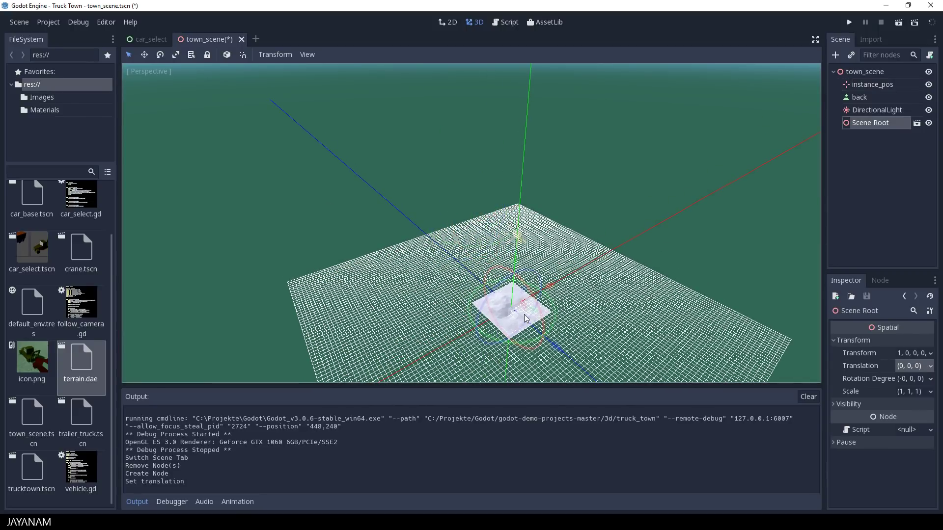
{"action": "left_click", "coordinate": [176, 55]}
{"action": "left_click_drag", "start_coordinate": [513, 309], "coordinate": [618, 278]}
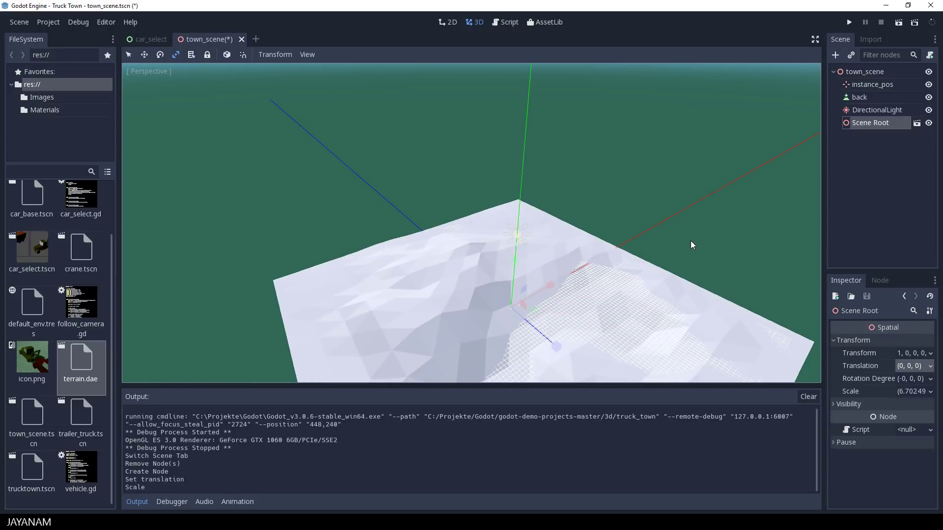
- Open the instanced terrain.dae scene in the editor and examine its terrain mesh, the nested terrain body and the collision shape
{"action": "left_click", "coordinate": [916, 124]}
{"action": "left_click", "coordinate": [493, 285]}
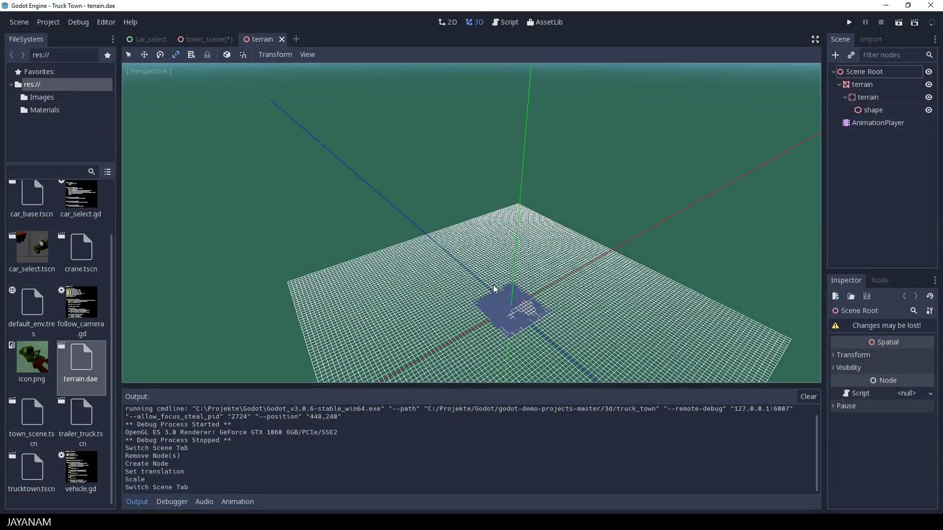
{"action": "scroll", "coordinate": [494, 289], "scroll_direction": "down", "scroll_amount": 4}
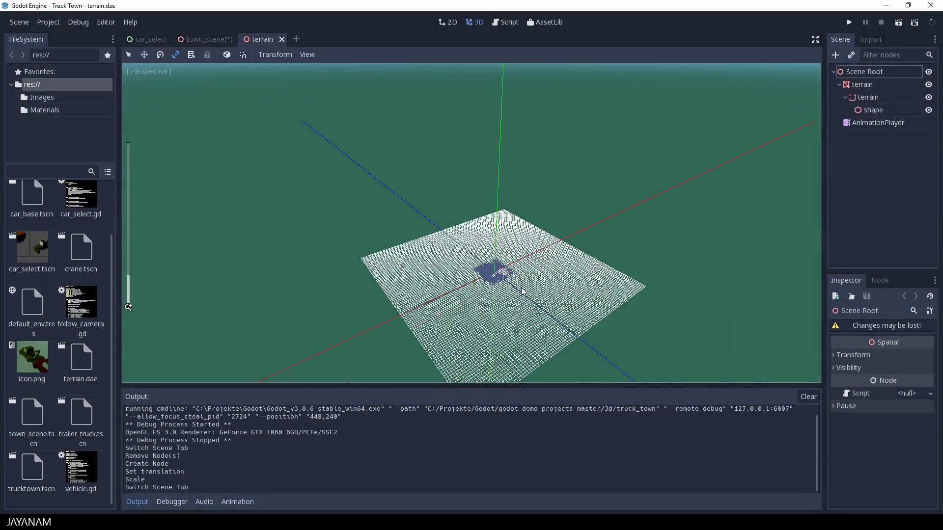
{"action": "scroll", "coordinate": [494, 289], "scroll_direction": "up", "scroll_amount": 2}
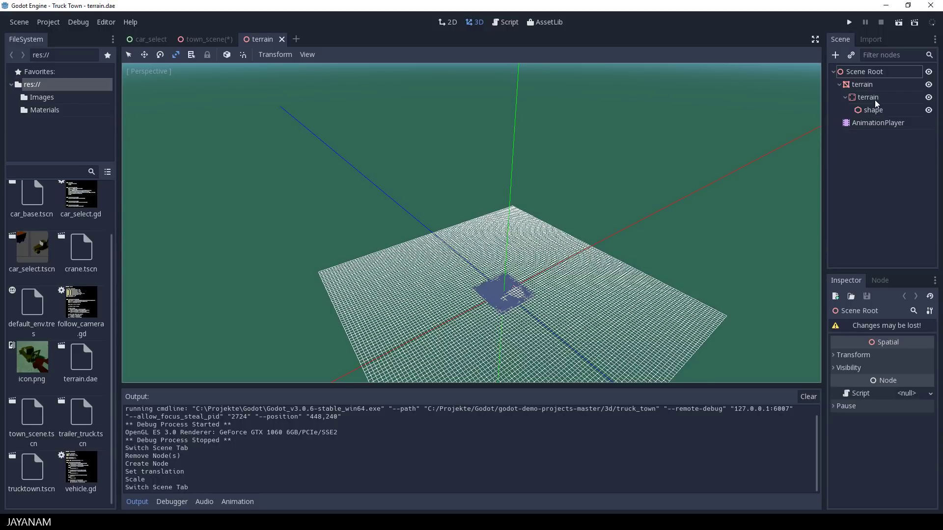
{"action": "left_click", "coordinate": [861, 85]}
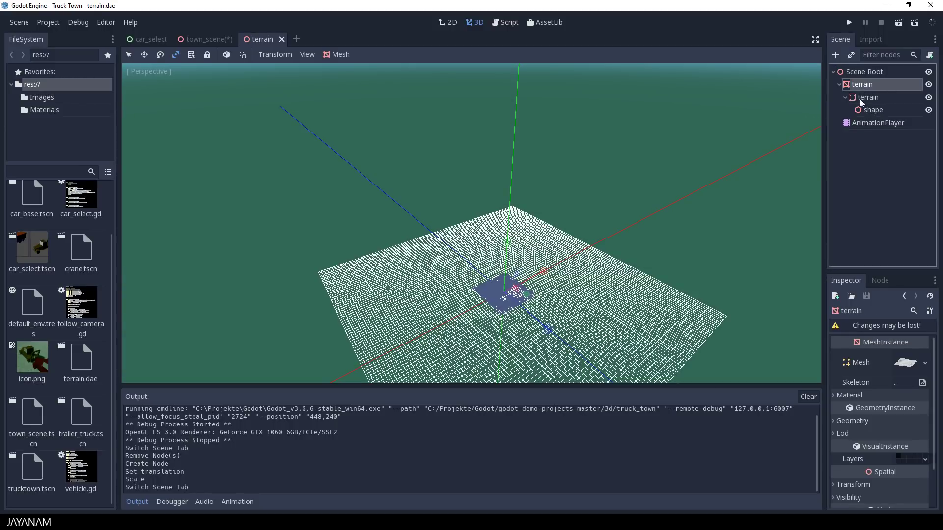
{"action": "left_click", "coordinate": [861, 99]}
{"action": "left_click", "coordinate": [872, 111]}
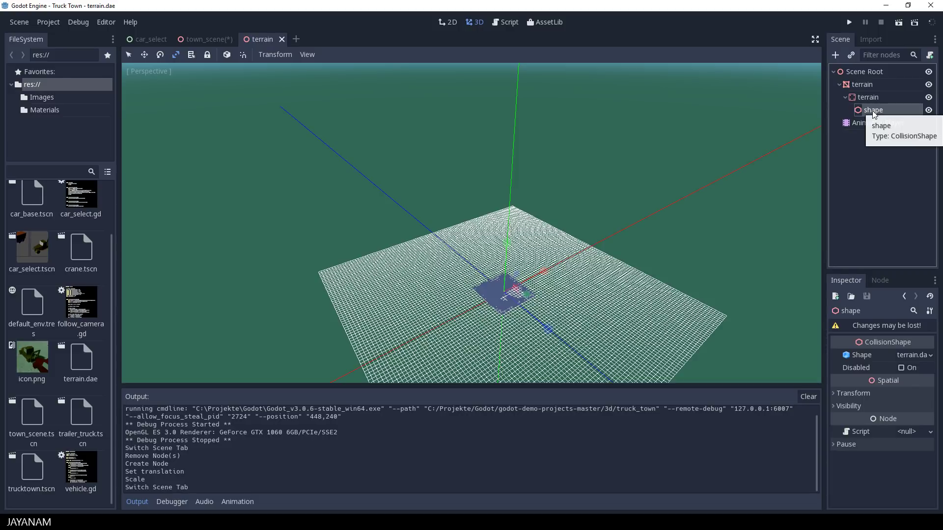
{"action": "scroll", "coordinate": [644, 222], "scroll_direction": "up", "scroll_amount": 4}
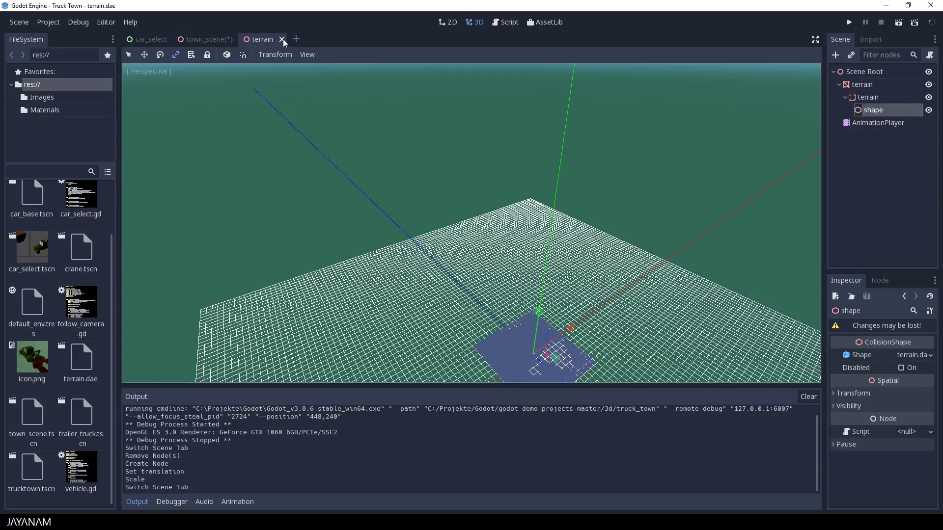
- Close the terrain scene and run the Truck Town project with the Mini Van
{"action": "left_click", "coordinate": [282, 39]}
{"action": "scroll", "coordinate": [485, 227], "scroll_direction": "down", "scroll_amount": 5}
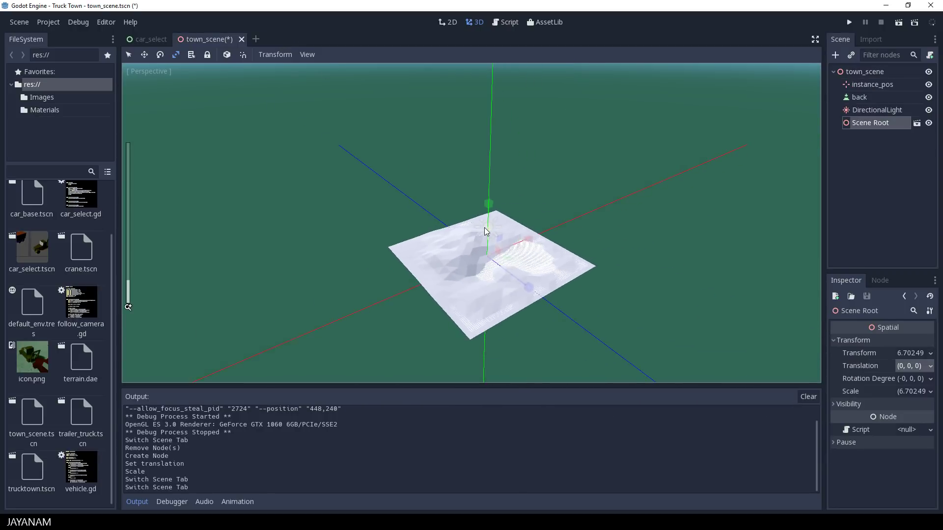
{"action": "left_click", "coordinate": [849, 22]}
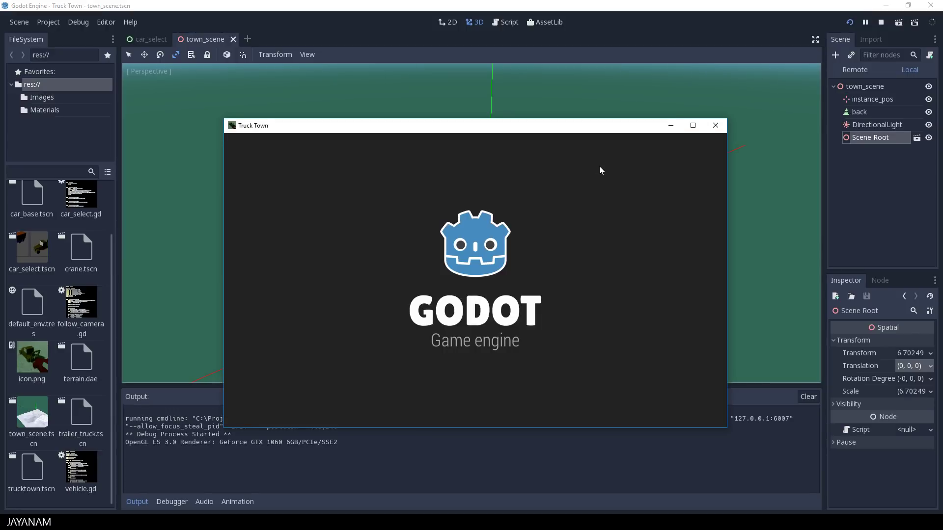
{"action": "left_click", "coordinate": [319, 240]}
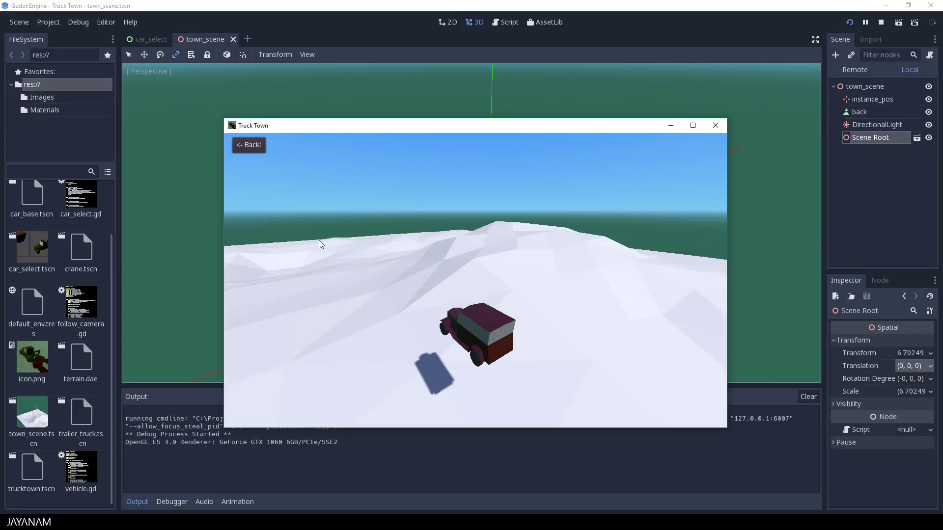
- Test-drive the Mini Van over the terrain's hills and slopes to check the collision in the running game
{"action": "key", "text": "Up"}
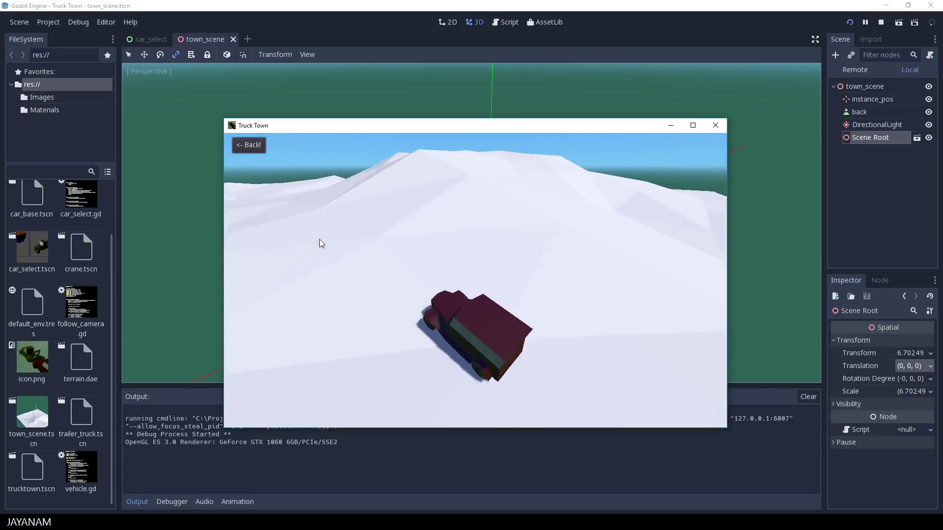
{"action": "key", "text": "Up"}
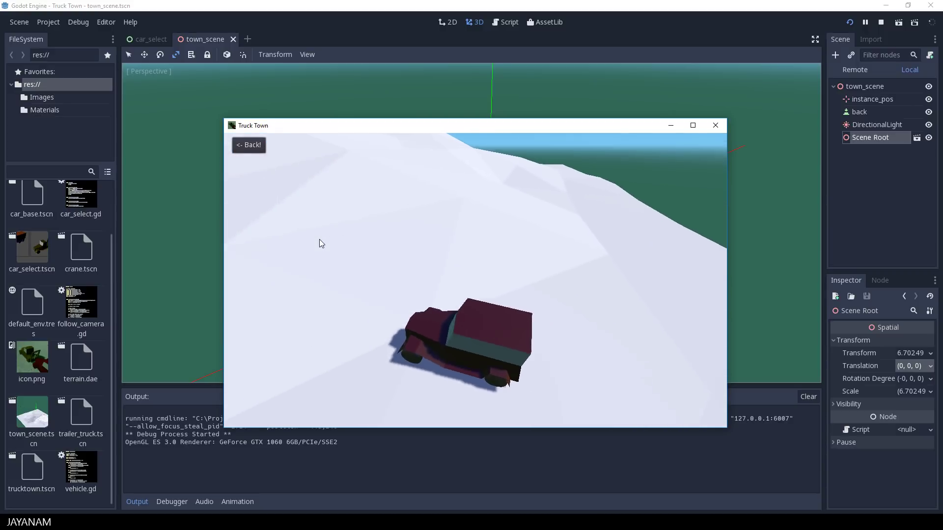
{"action": "key", "text": "Up"}
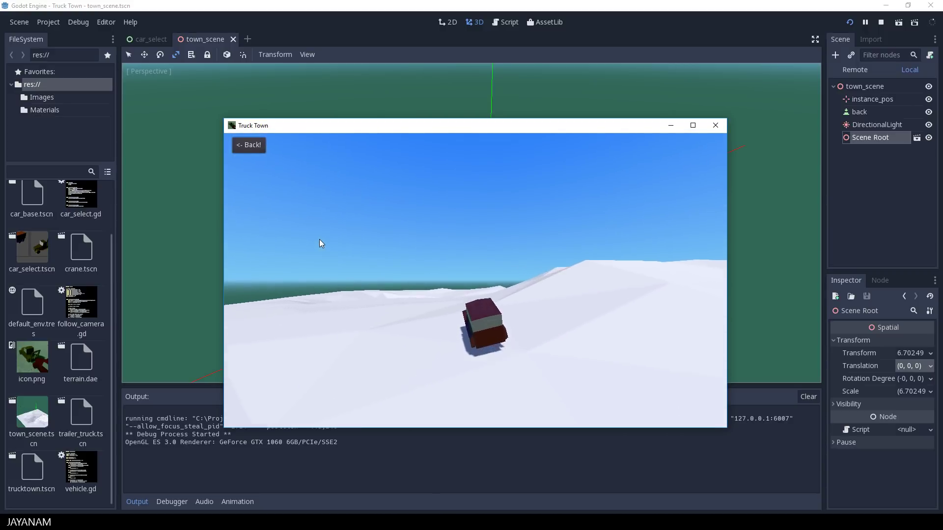
{"action": "key", "text": "Up"}
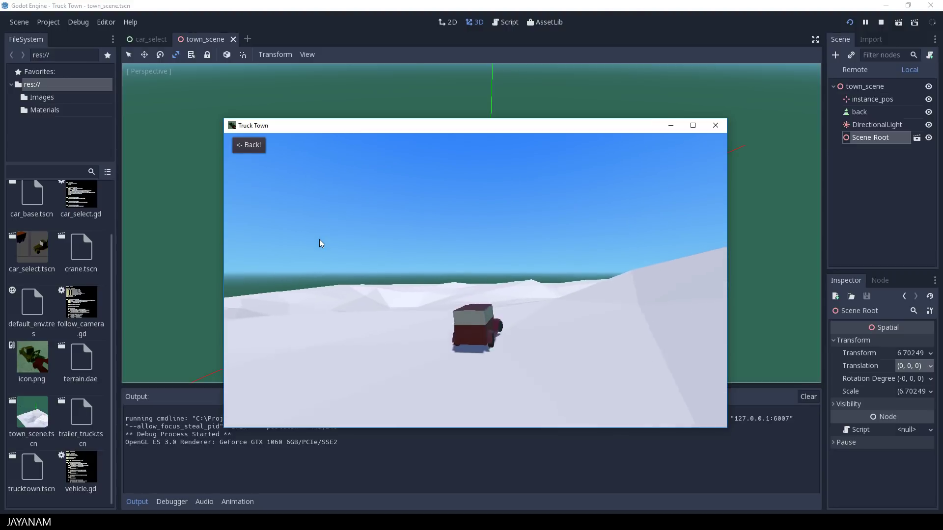
{"action": "key", "text": "Right"}
{"action": "key", "text": "Up"}
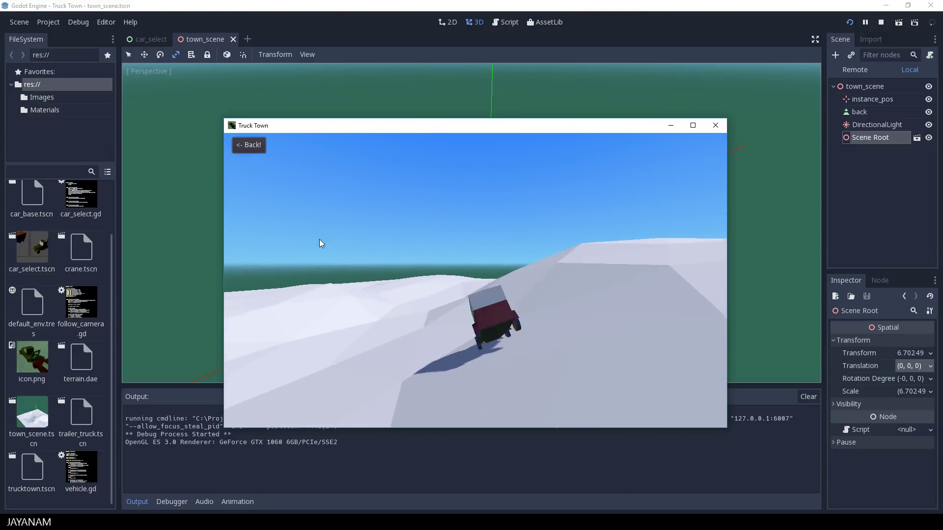
{"action": "key", "text": "Up"}
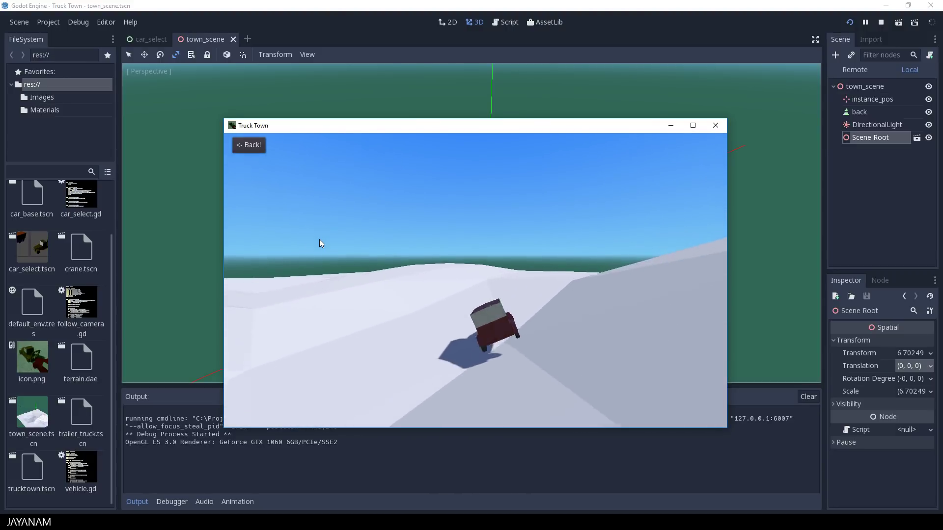
{"action": "key", "text": "Right"}
{"action": "key", "text": "Right"}
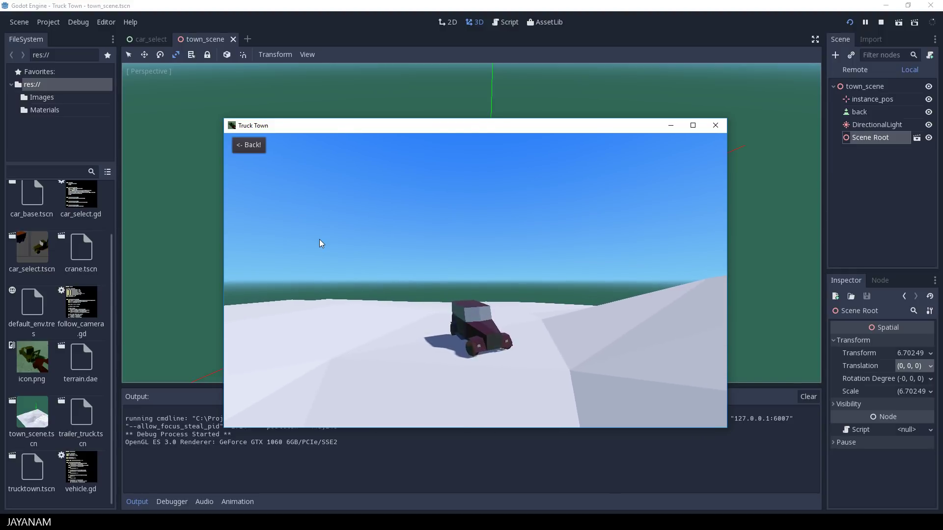
{"action": "key", "text": "Up"}
{"action": "key", "text": "Up"}
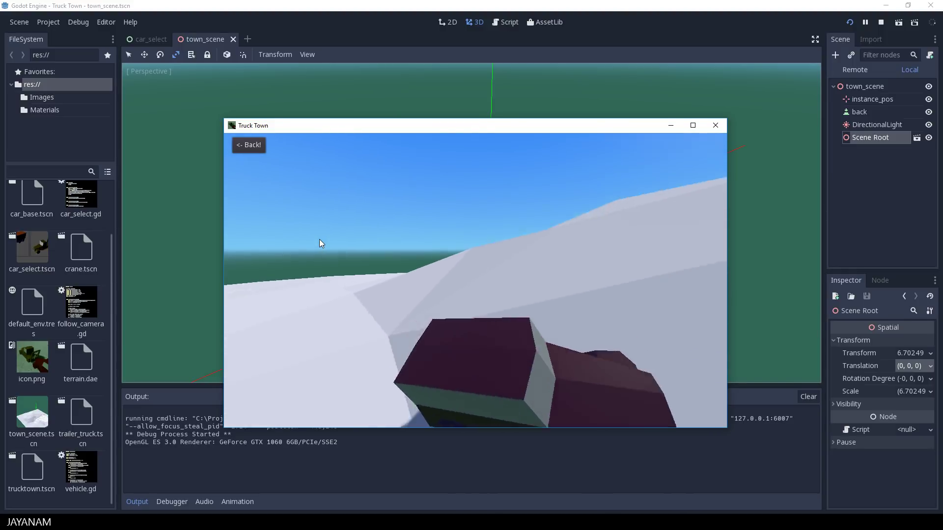
{"action": "key", "text": "Up"}
{"action": "key", "text": "Left"}
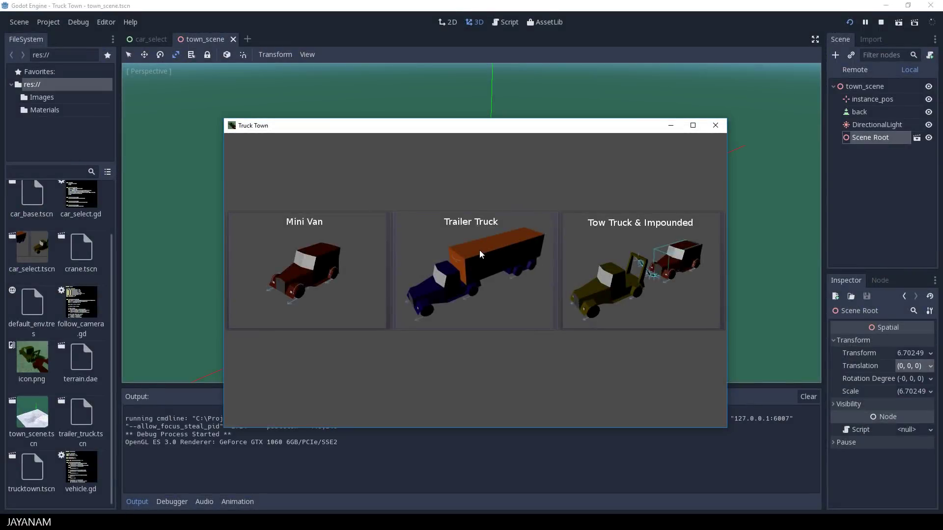
- Choose the Trailer Truck in the running game, test-drive it uphill on the terrain, and close the game
{"action": "left_click", "coordinate": [479, 249]}
{"action": "key", "text": "Up"}
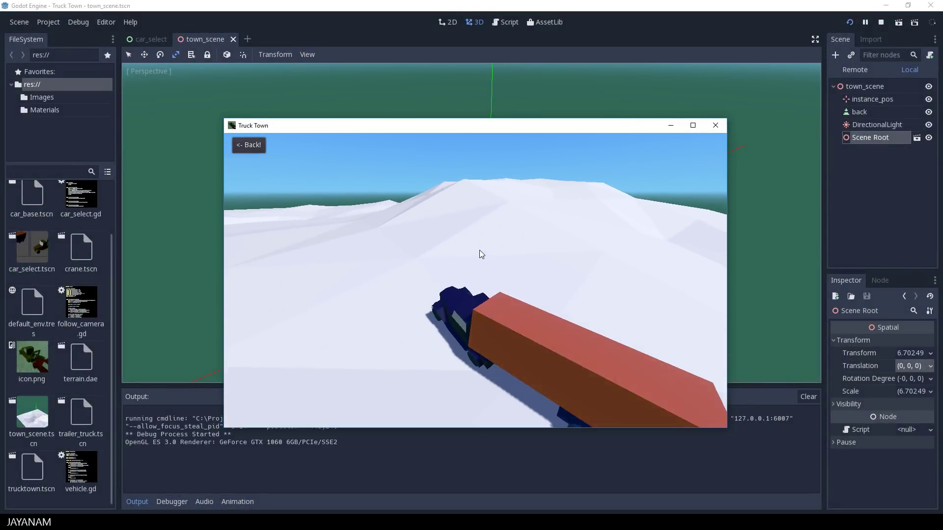
{"action": "key", "text": "Up"}
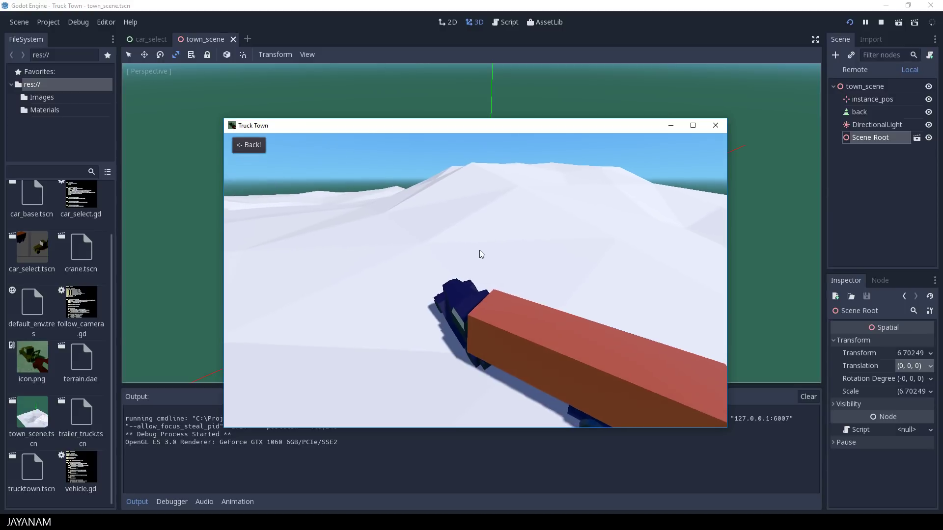
{"action": "key", "text": "Up"}
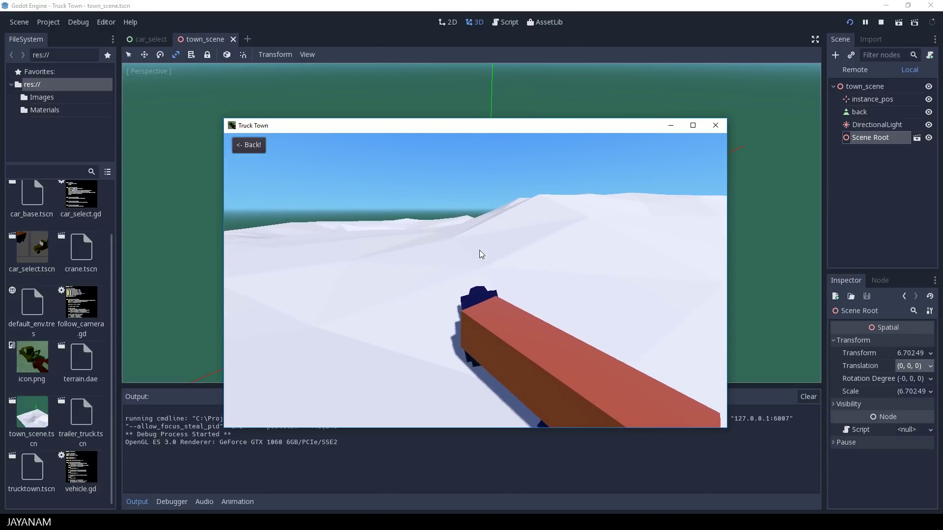
{"action": "left_click", "coordinate": [723, 128]}
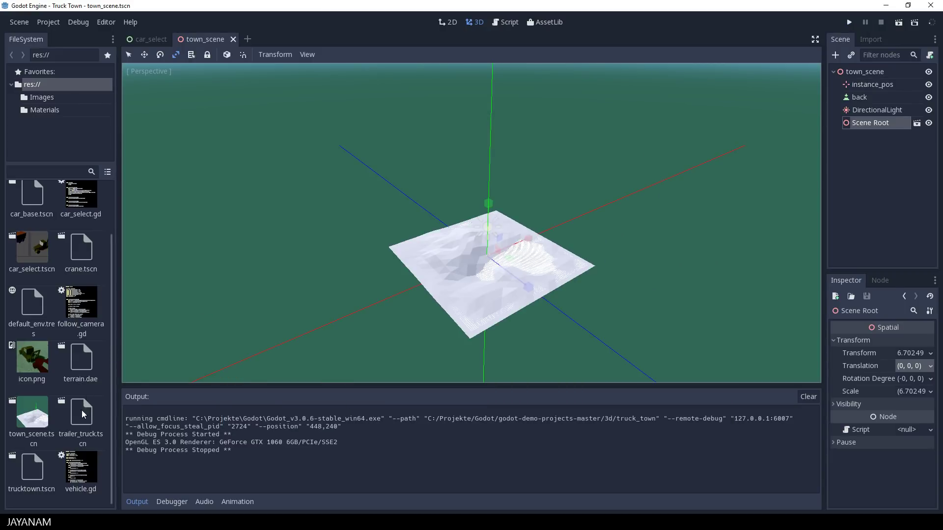
- Open the trailer_truck.tscn scene and set the BODY node's engine force value to 120
{"action": "double_click", "coordinate": [82, 414]}
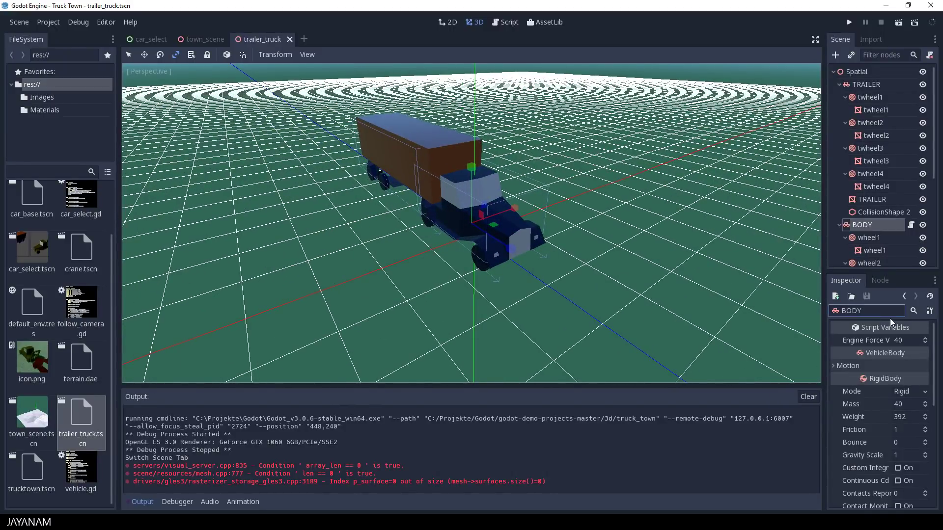
{"action": "left_click", "coordinate": [897, 340]}
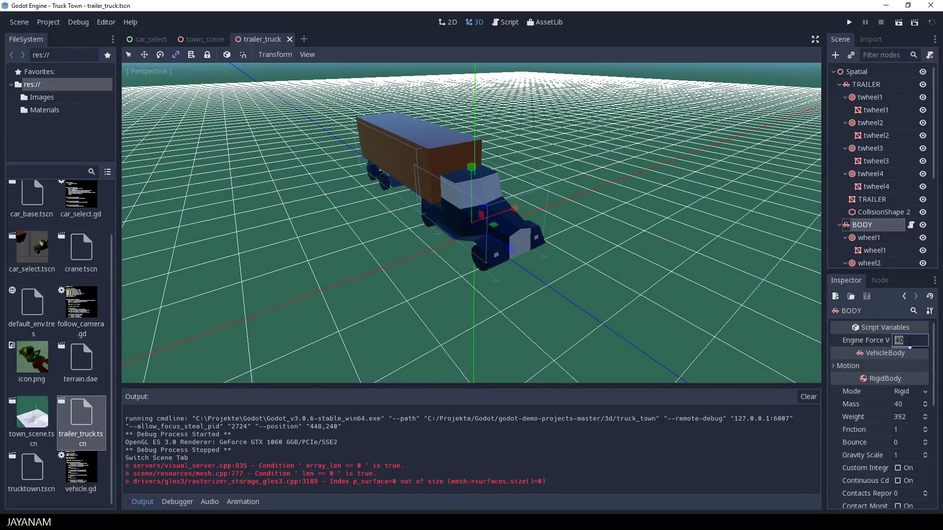
{"action": "key", "text": "Return"}
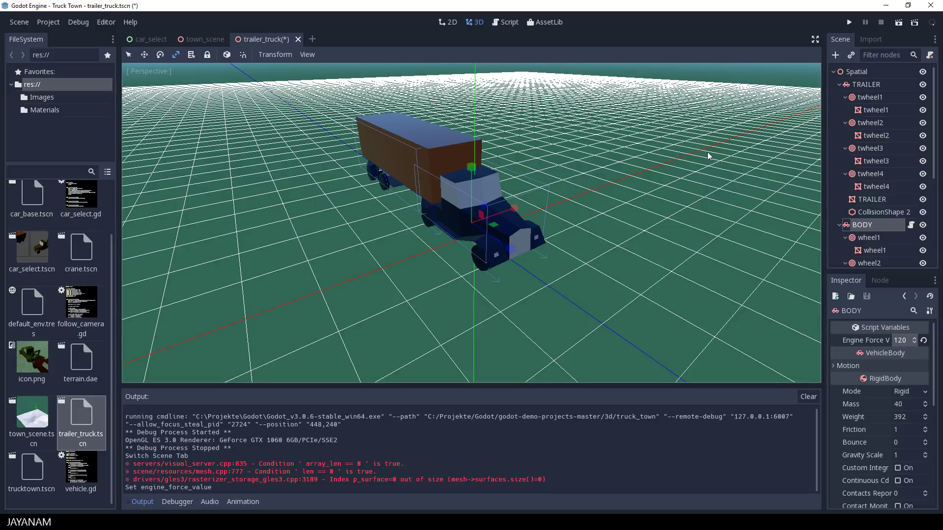
- Run the project again and test-drive the Trailer Truck with its new engine force across the terrain
{"action": "left_click", "coordinate": [848, 22]}
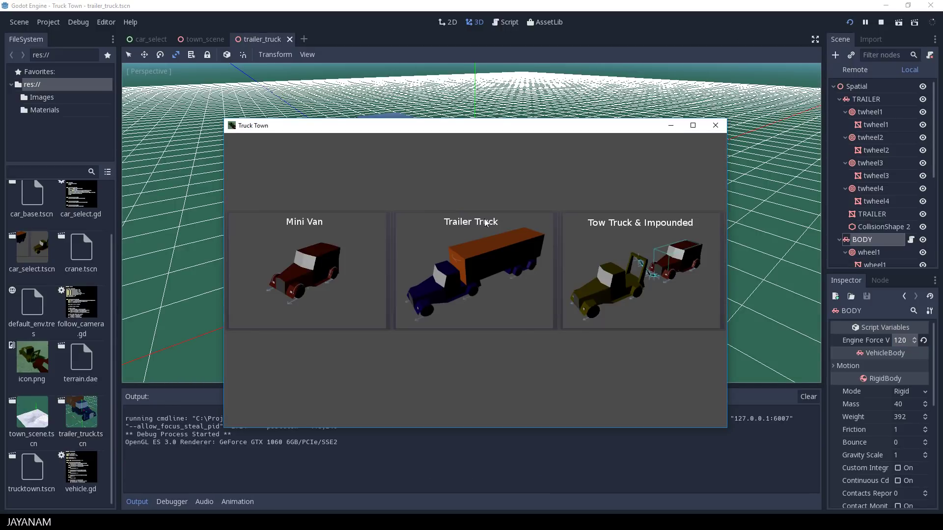
{"action": "left_click", "coordinate": [479, 246]}
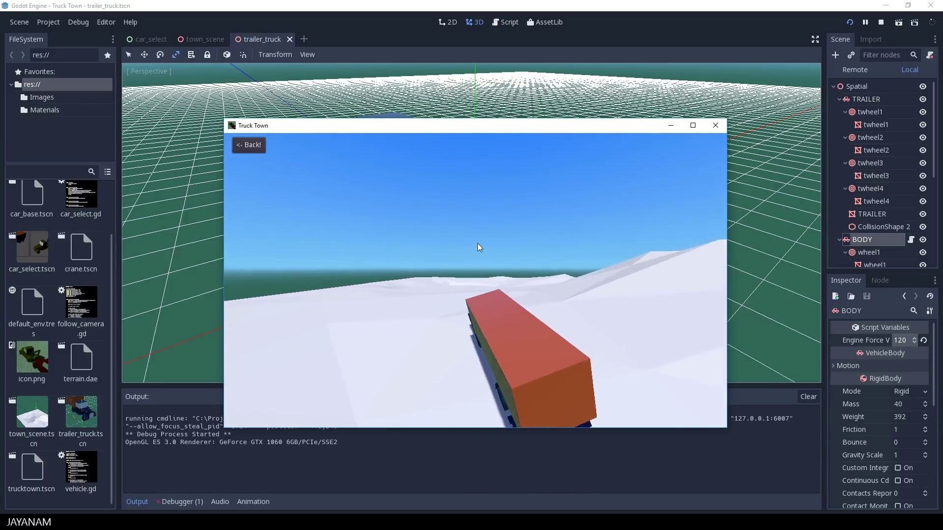
{"action": "key", "text": "Up"}
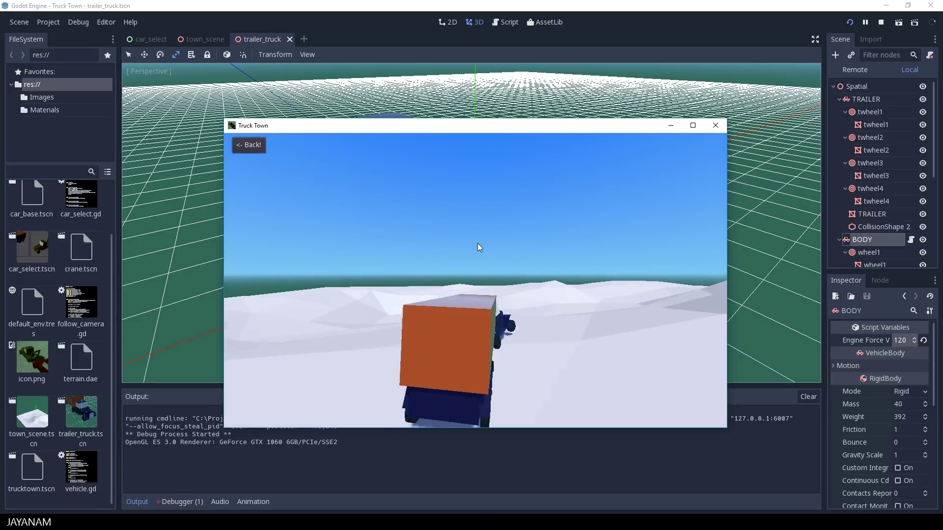
{"action": "key", "text": "Up"}
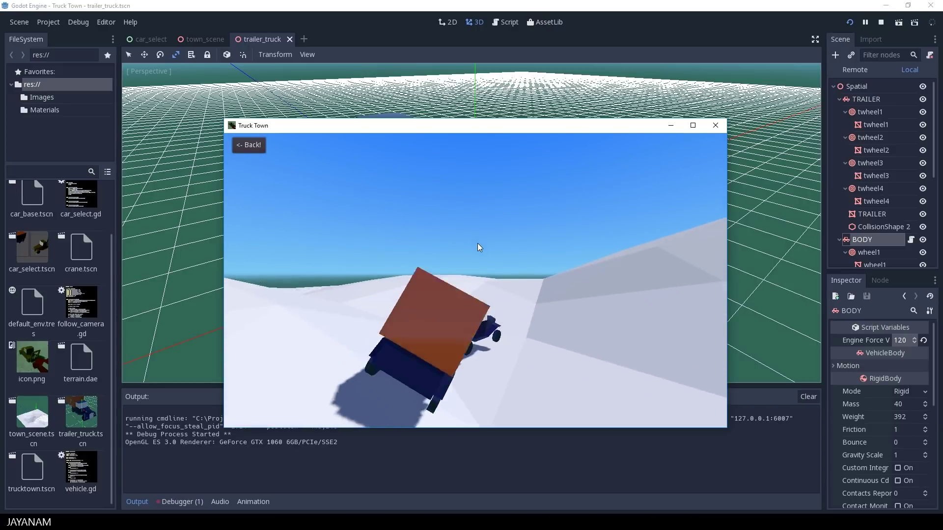
{"action": "key", "text": "Up"}
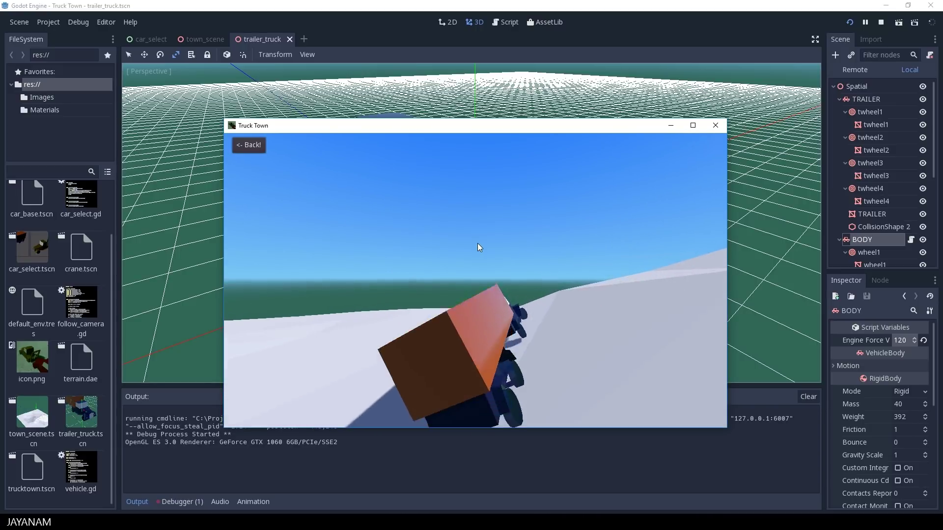
{"action": "key", "text": "Up"}
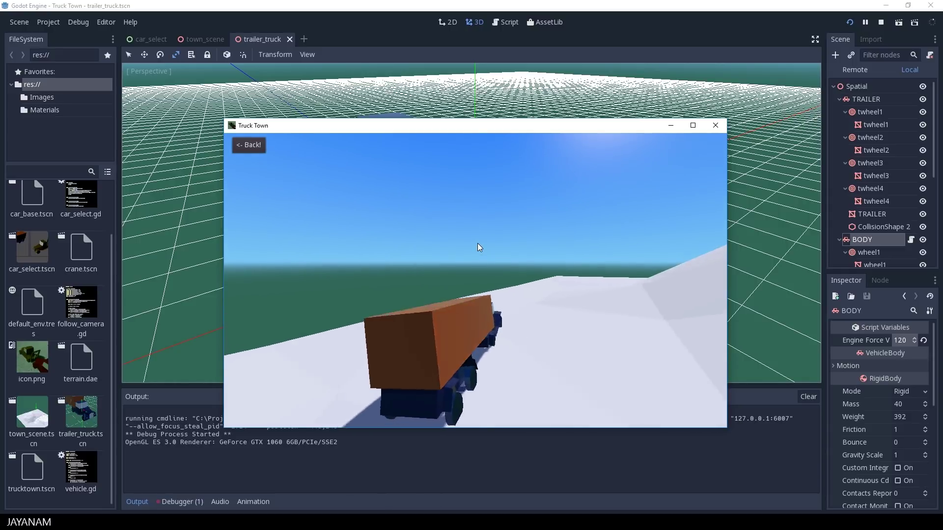
{"action": "key", "text": "Up"}
{"action": "key", "text": "Right"}
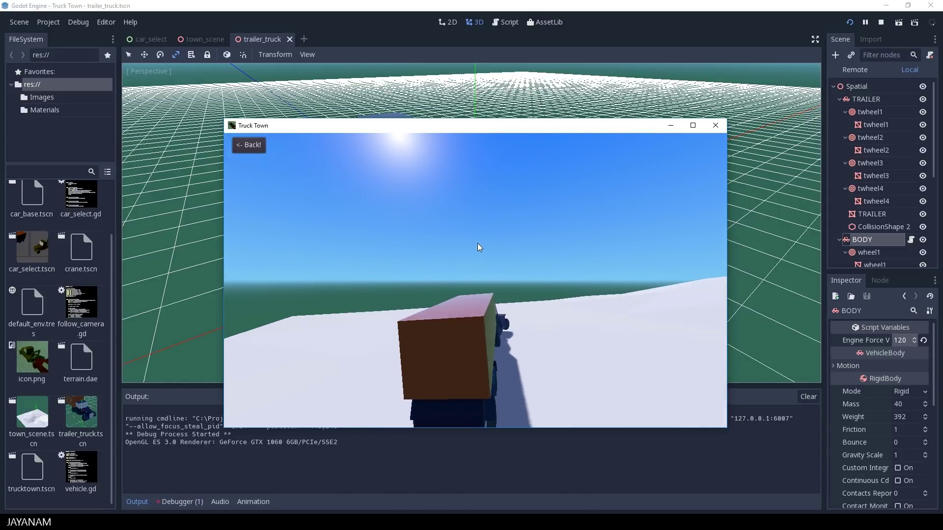
{"action": "key", "text": "Up"}
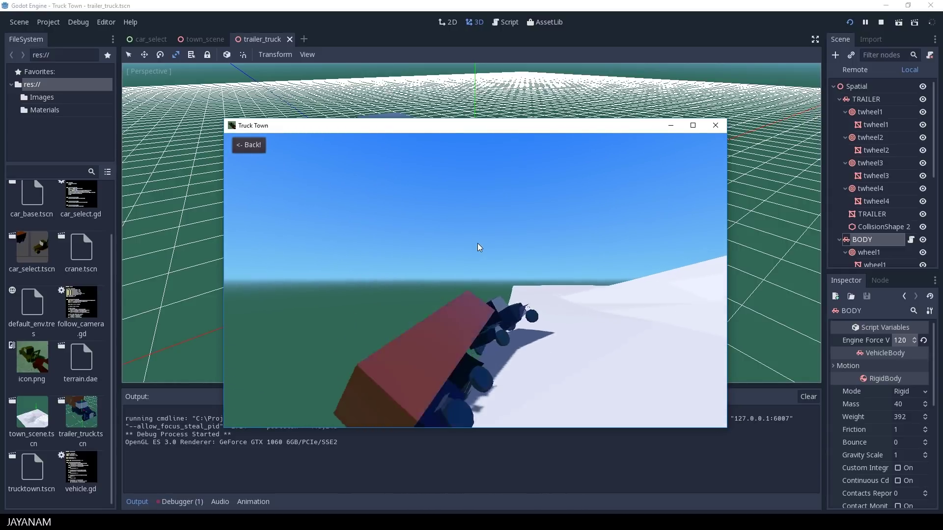